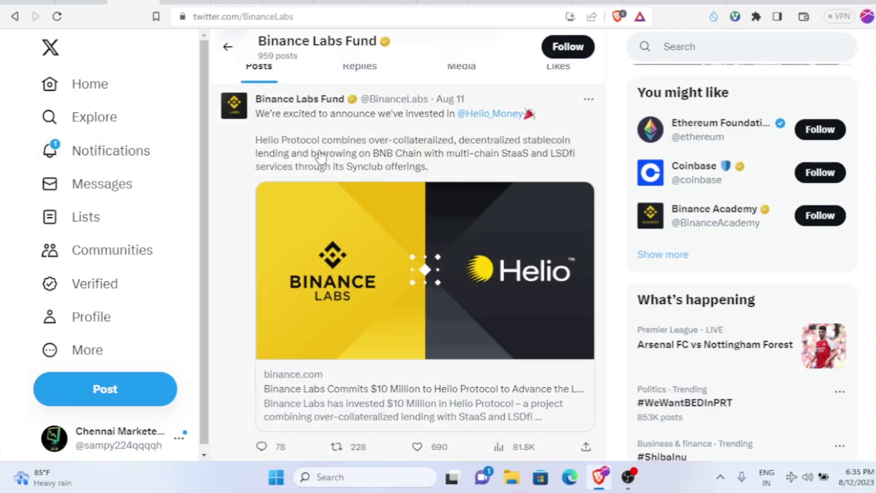
Review the Helio Protocol listing on CoinMarketCap and the Binance Labs post announcing its investment in the project
{"action": "left_click", "coordinate": [398, 3]}
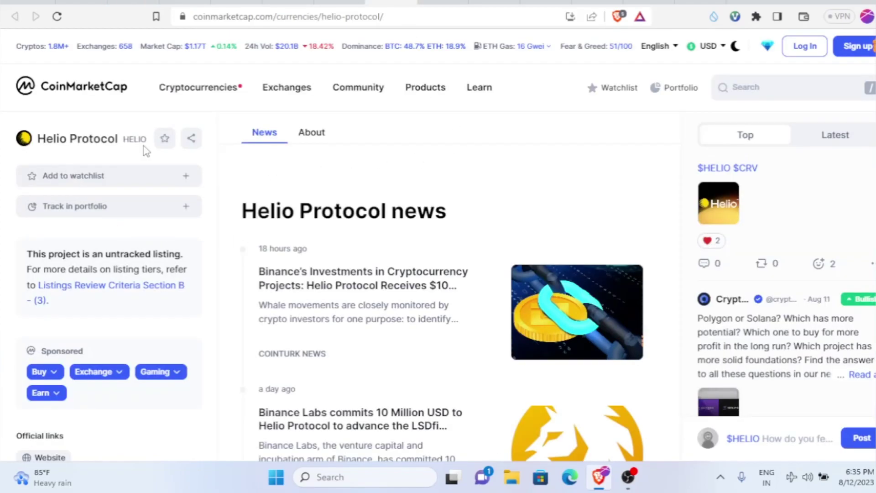
{"action": "scroll", "coordinate": [137, 237], "scroll_direction": "down", "scroll_amount": 5}
{"action": "scroll", "coordinate": [132, 249], "scroll_direction": "up", "scroll_amount": 5}
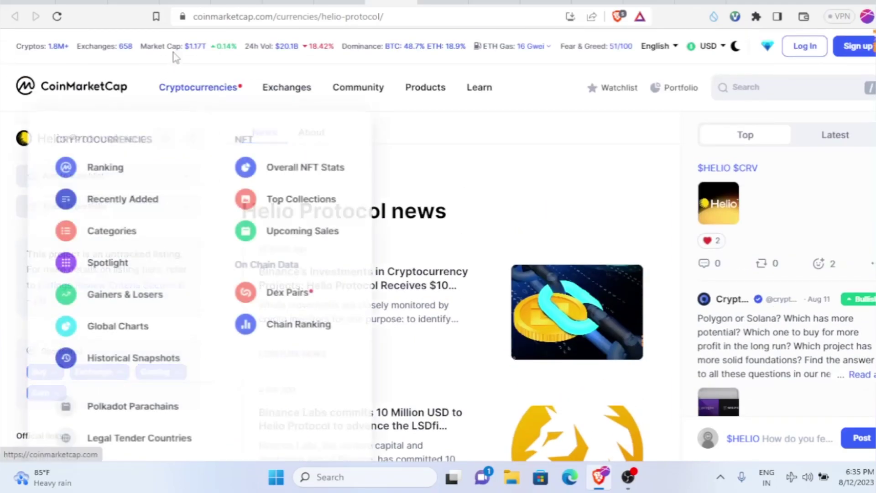
{"action": "left_click", "coordinate": [133, 2]}
{"action": "scroll", "coordinate": [343, 351], "scroll_direction": "down", "scroll_amount": 2}
{"action": "scroll", "coordinate": [343, 351], "scroll_direction": "down", "scroll_amount": 1}
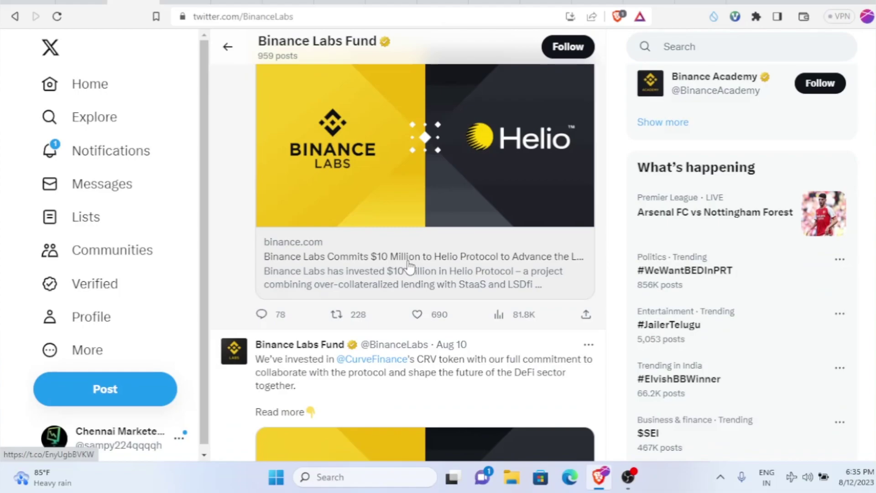
Read Helio Protocol's post on the extended SnBNB early adopter campaign and examine the campaign's NFT reward on Galxe
{"action": "left_click", "coordinate": [370, 197]}
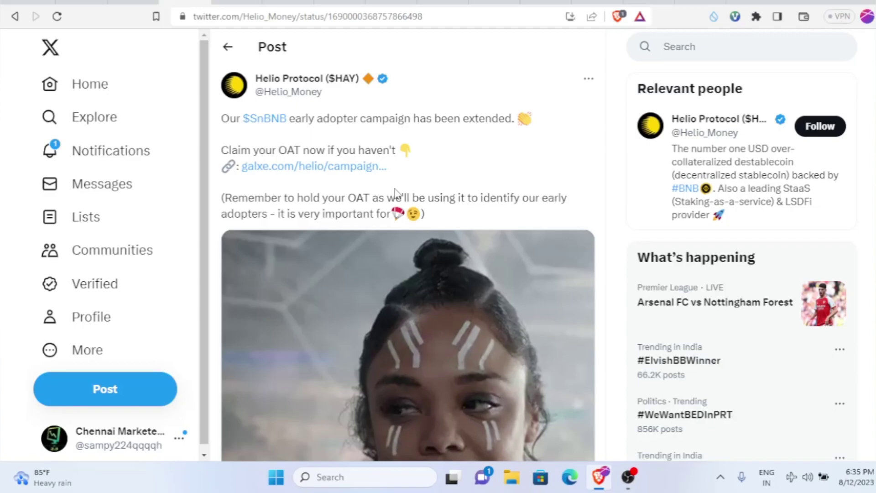
{"action": "left_click_drag", "start_coordinate": [221, 120], "coordinate": [520, 119]}
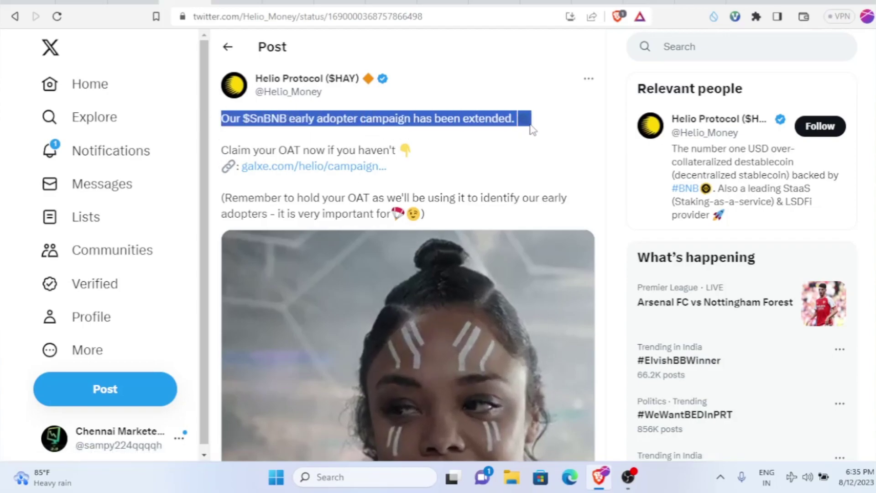
{"action": "left_click_drag", "start_coordinate": [221, 150], "coordinate": [418, 153]}
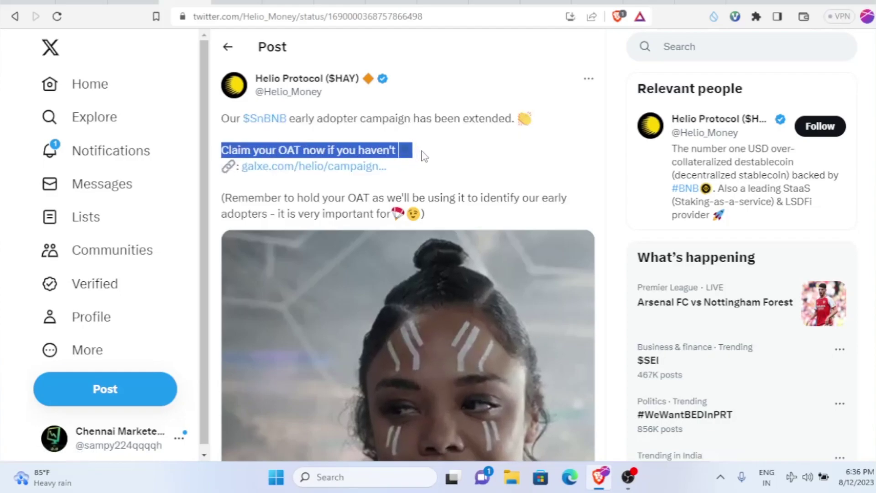
{"action": "left_click", "coordinate": [425, 153]}
{"action": "left_click_drag", "start_coordinate": [228, 197], "coordinate": [426, 219]}
{"action": "left_click", "coordinate": [396, 224]}
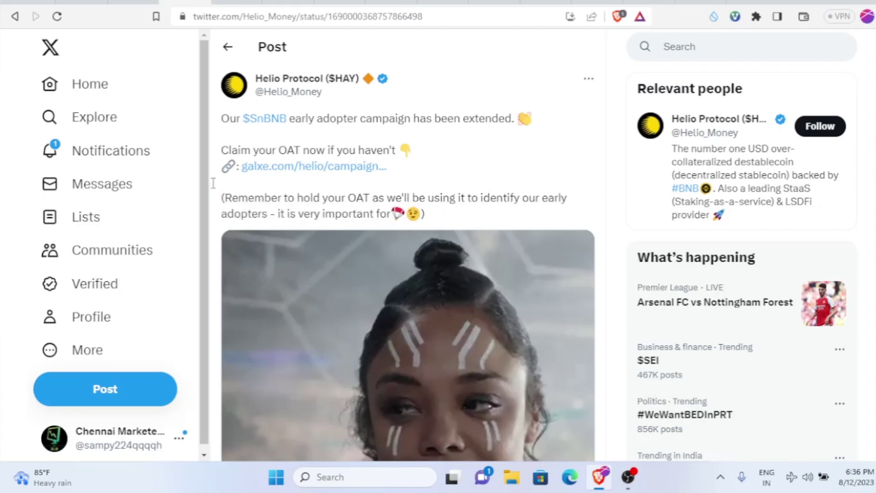
{"action": "left_click_drag", "start_coordinate": [388, 167], "coordinate": [269, 141]}
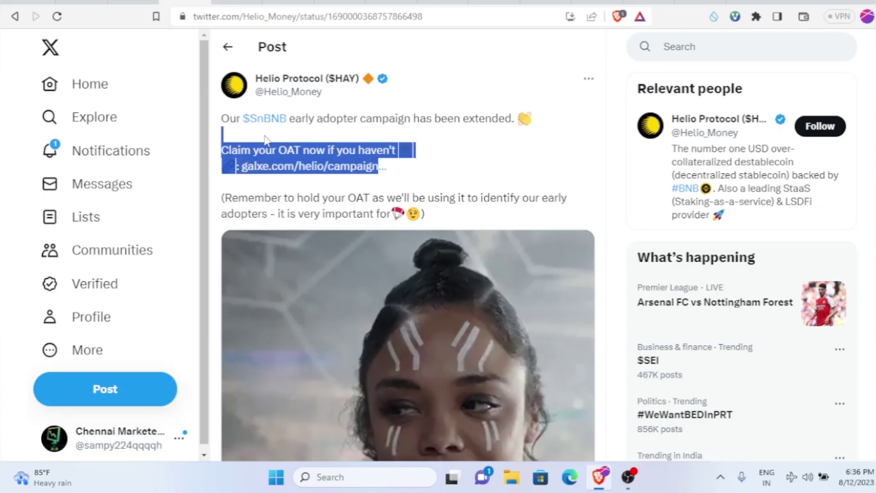
{"action": "left_click", "coordinate": [267, 142]}
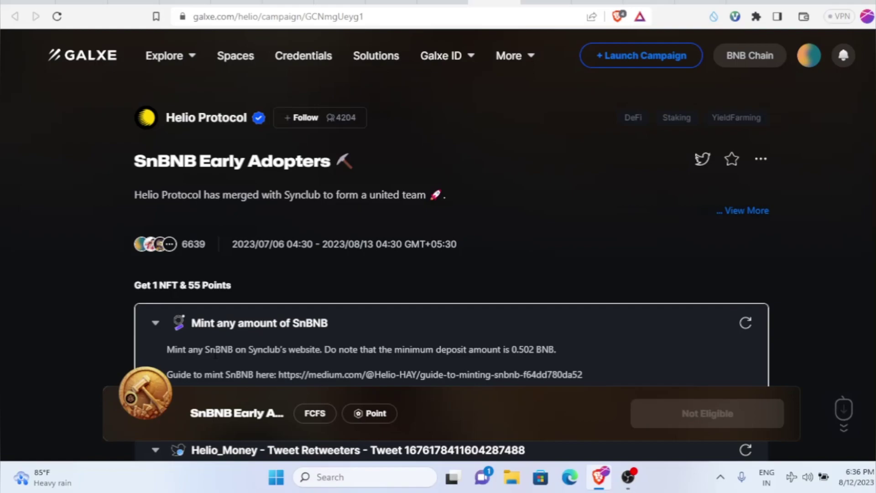
{"action": "mouse_move", "coordinate": [159, 393]}
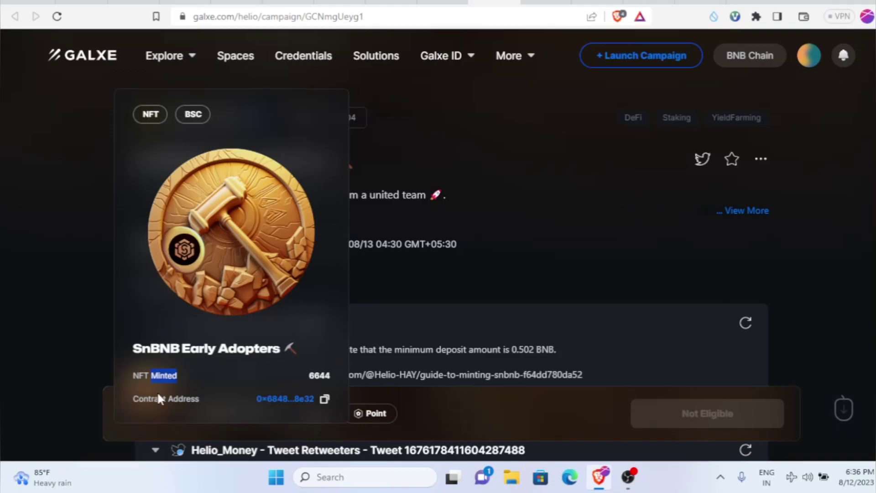
Look through the latest videos on the Chennai Marketer YouTube channel
{"action": "left_click", "coordinate": [648, 4]}
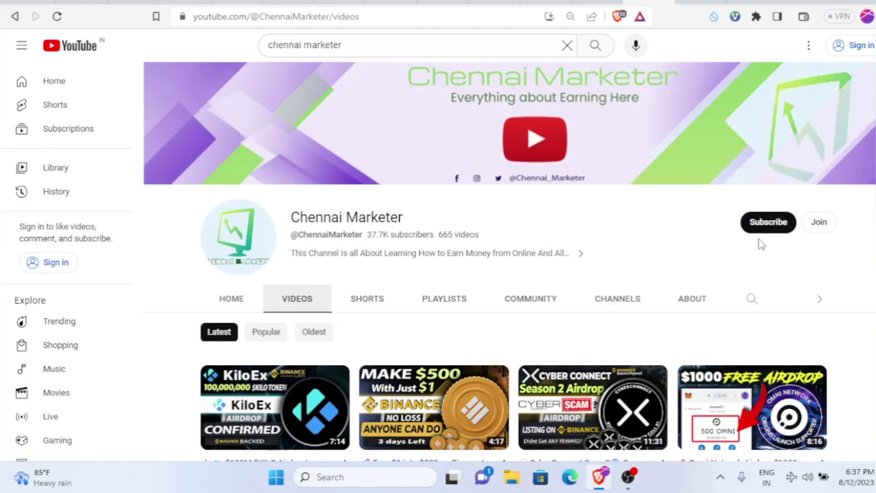
{"action": "scroll", "coordinate": [288, 342], "scroll_direction": "down", "scroll_amount": 3}
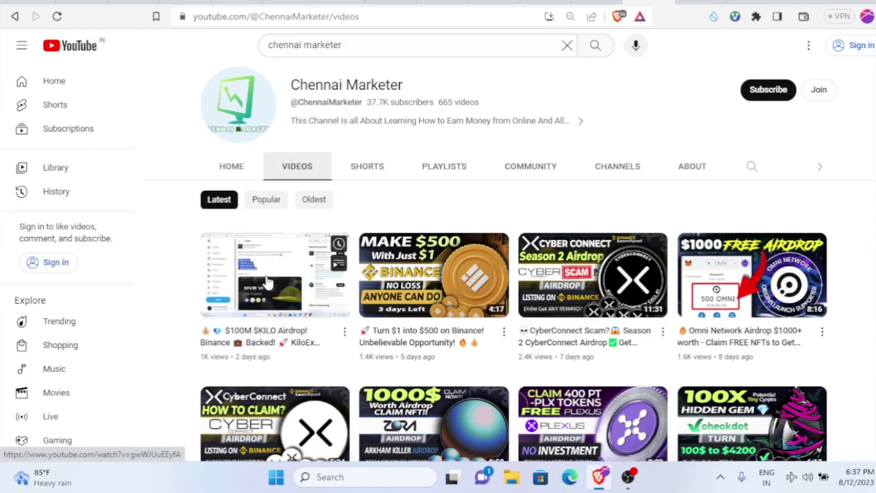
{"action": "scroll", "coordinate": [274, 301], "scroll_direction": "down", "scroll_amount": 3}
{"action": "mouse_move", "coordinate": [637, 340]}
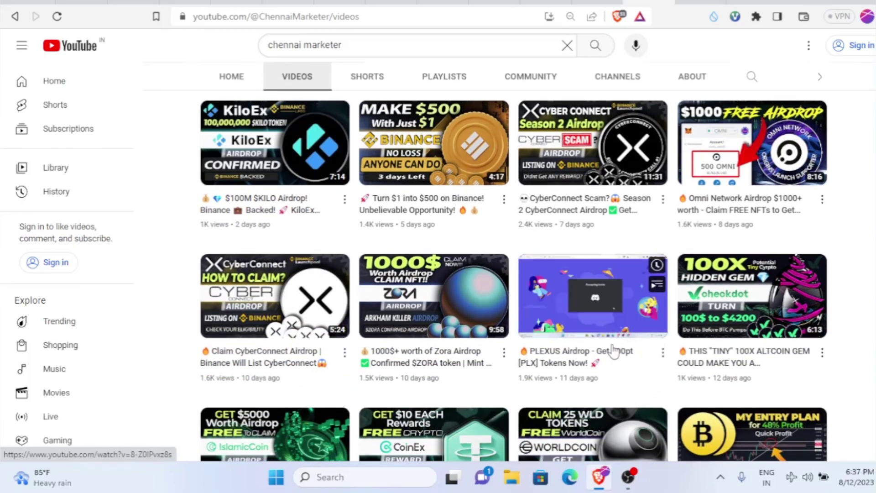
{"action": "mouse_move", "coordinate": [416, 313]}
{"action": "scroll", "coordinate": [416, 313], "scroll_direction": "down", "scroll_amount": 3}
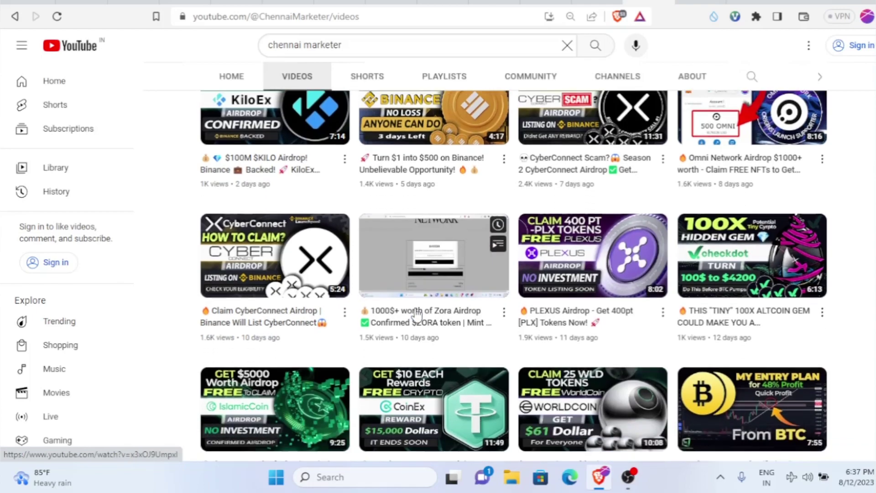
{"action": "mouse_move", "coordinate": [254, 355]}
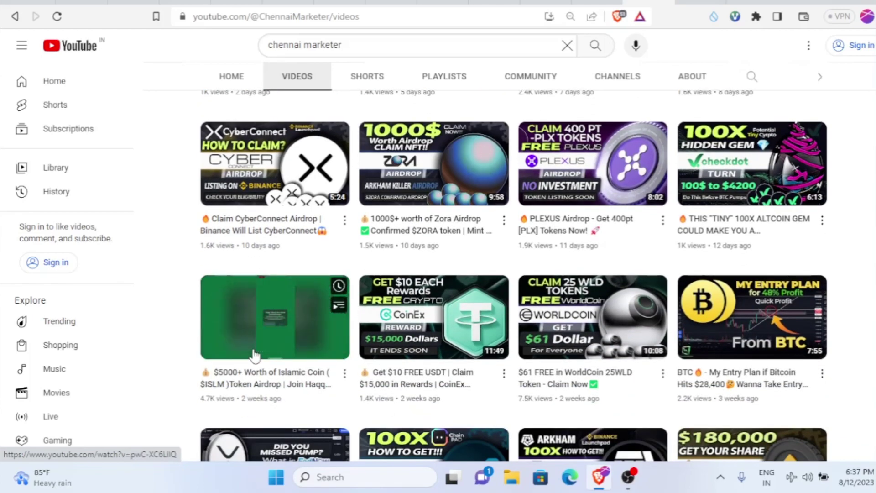
{"action": "scroll", "coordinate": [847, 263], "scroll_direction": "up", "scroll_amount": 4}
{"action": "scroll", "coordinate": [607, 343], "scroll_direction": "up", "scroll_amount": 4}
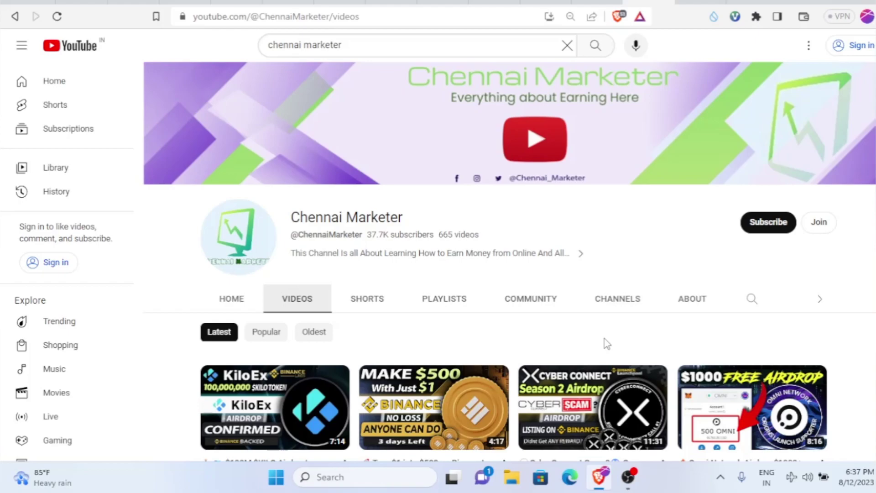
Browse the early August airdrop and BTC trade posts in the Chennai Marketer Telegram channel, and minimize its window
{"action": "scroll", "coordinate": [596, 329], "scroll_direction": "up", "scroll_amount": 10}
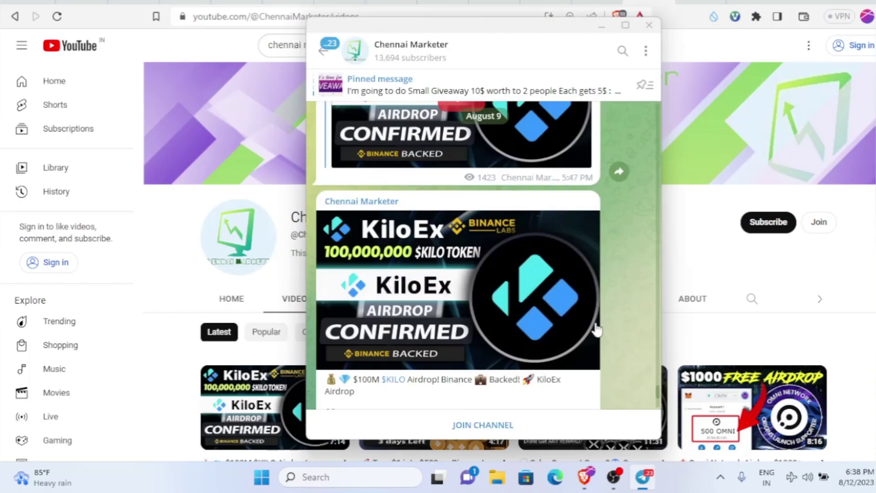
{"action": "scroll", "coordinate": [597, 329], "scroll_direction": "up", "scroll_amount": 10}
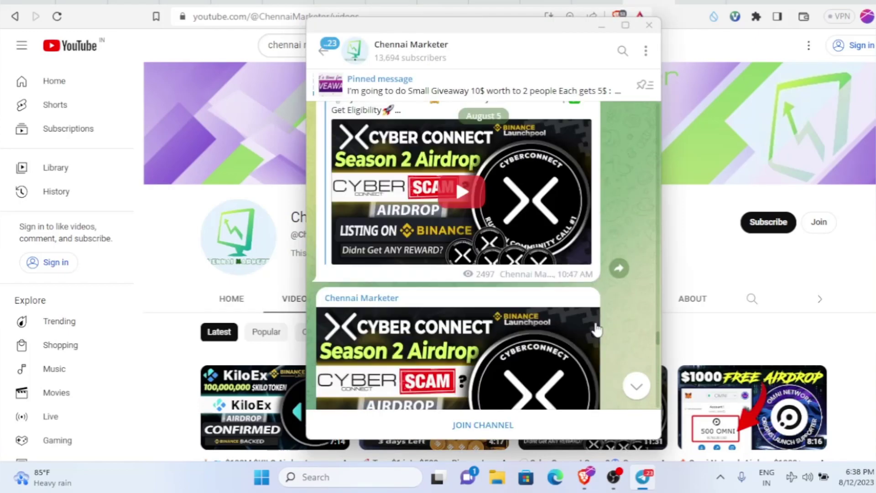
{"action": "scroll", "coordinate": [596, 328], "scroll_direction": "down", "scroll_amount": 5}
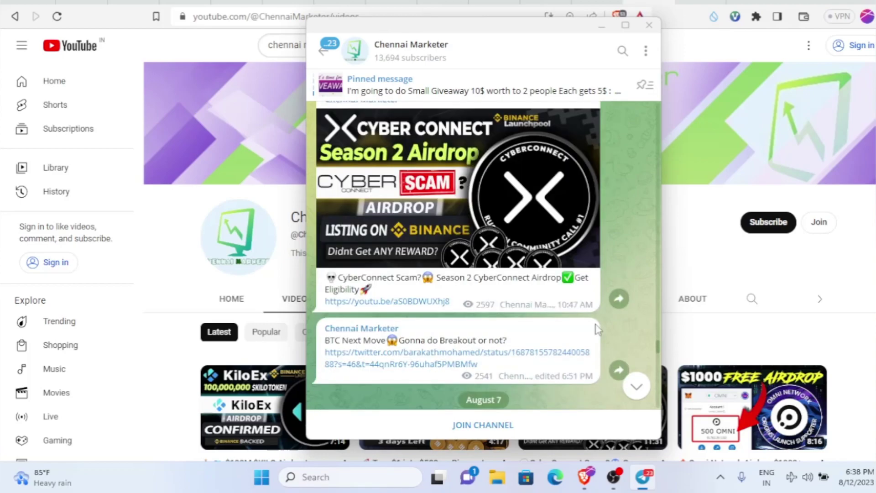
{"action": "scroll", "coordinate": [596, 328], "scroll_direction": "up", "scroll_amount": 6}
{"action": "scroll", "coordinate": [597, 329], "scroll_direction": "up", "scroll_amount": 4}
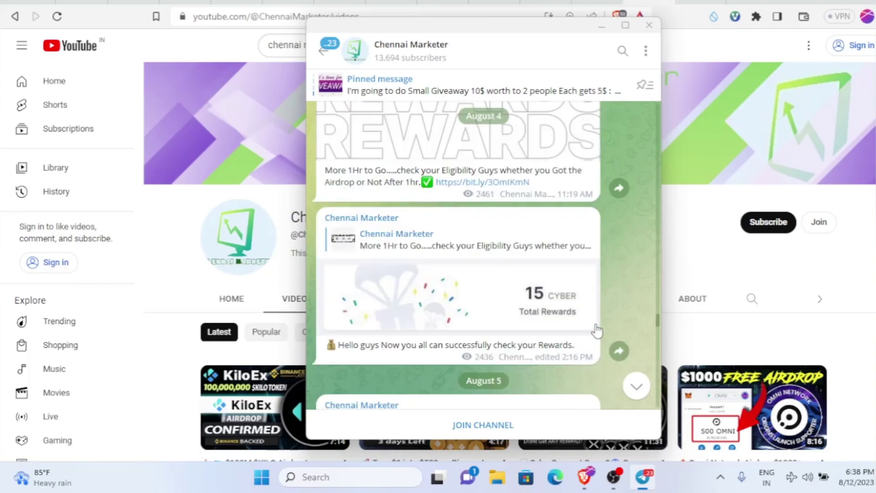
{"action": "scroll", "coordinate": [596, 328], "scroll_direction": "up", "scroll_amount": 10}
{"action": "scroll", "coordinate": [597, 327], "scroll_direction": "up", "scroll_amount": 9}
{"action": "scroll", "coordinate": [596, 325], "scroll_direction": "down", "scroll_amount": 2}
{"action": "scroll", "coordinate": [596, 325], "scroll_direction": "up", "scroll_amount": 2}
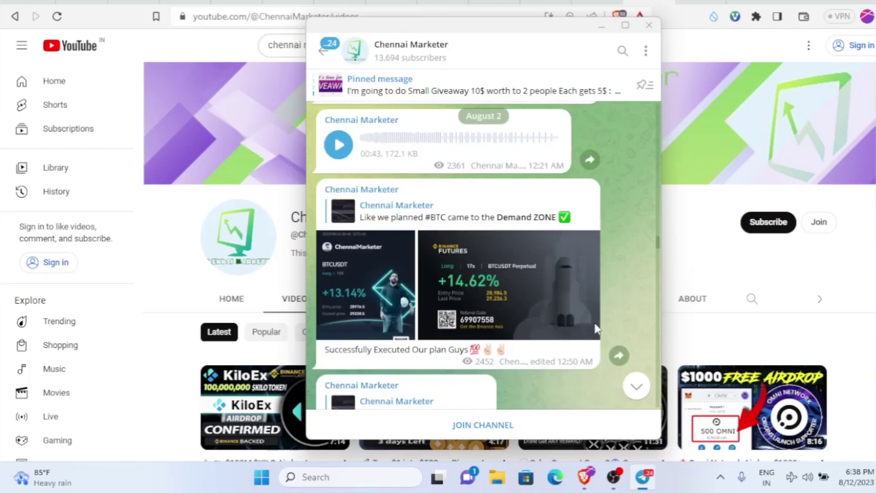
{"action": "scroll", "coordinate": [596, 329], "scroll_direction": "up", "scroll_amount": 4}
{"action": "scroll", "coordinate": [596, 328], "scroll_direction": "down", "scroll_amount": 5}
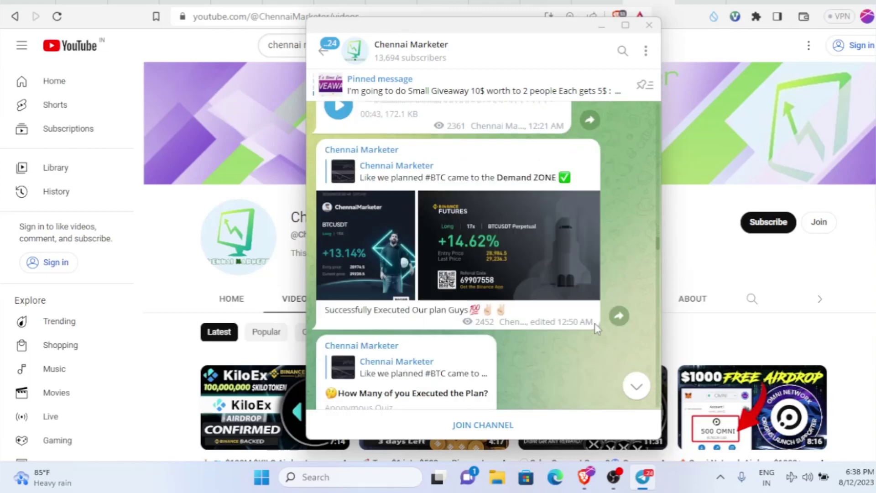
{"action": "scroll", "coordinate": [595, 327], "scroll_direction": "down", "scroll_amount": 5}
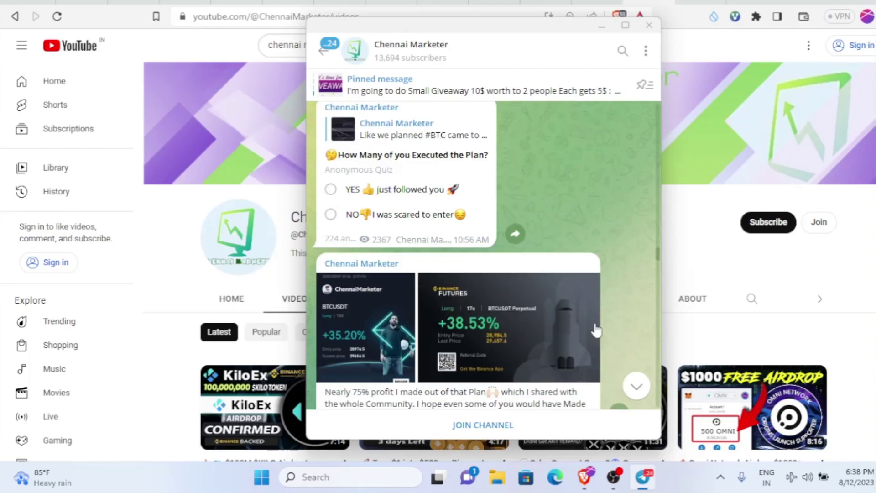
{"action": "left_click", "coordinate": [601, 26]}
Read the PLEXUS post on Twitter about the TaskOn campaign giving away 10,000 limited CAPs
{"action": "key", "text": "ctrl+Tab"}
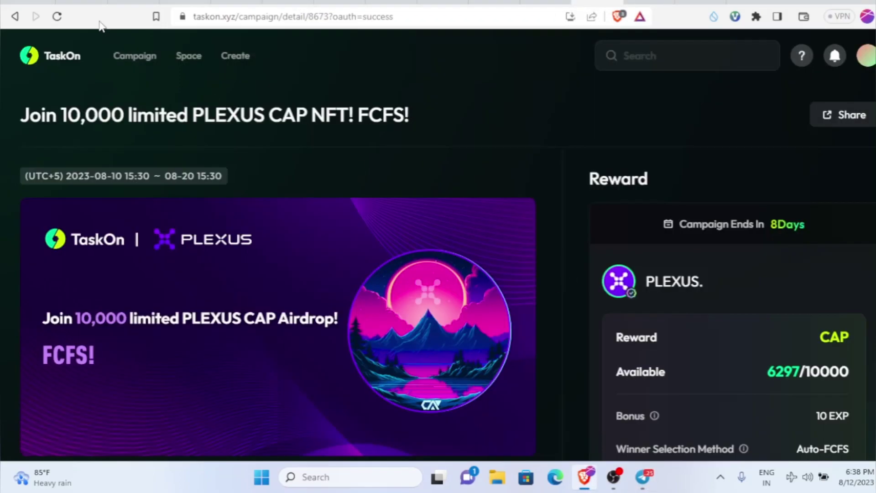
{"action": "left_click", "coordinate": [81, 2]}
{"action": "scroll", "coordinate": [493, 331], "scroll_direction": "down", "scroll_amount": 2}
{"action": "scroll", "coordinate": [498, 342], "scroll_direction": "up", "scroll_amount": 2}
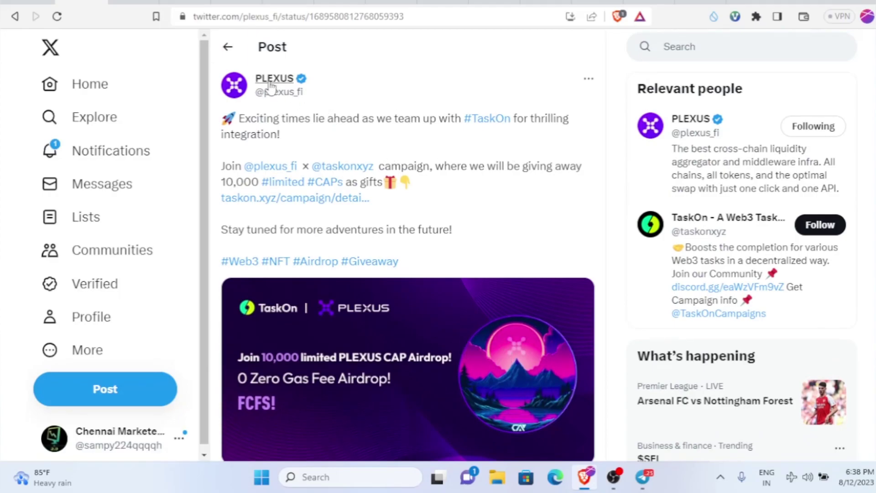
{"action": "left_click_drag", "start_coordinate": [255, 78], "coordinate": [325, 119]}
{"action": "left_click", "coordinate": [452, 150]}
Examine the PLEXUS CAP NFT campaign on TaskOn, including its title and the number of rewards available
{"action": "left_click", "coordinate": [648, 2]}
{"action": "scroll", "coordinate": [588, 328], "scroll_direction": "down", "scroll_amount": 5}
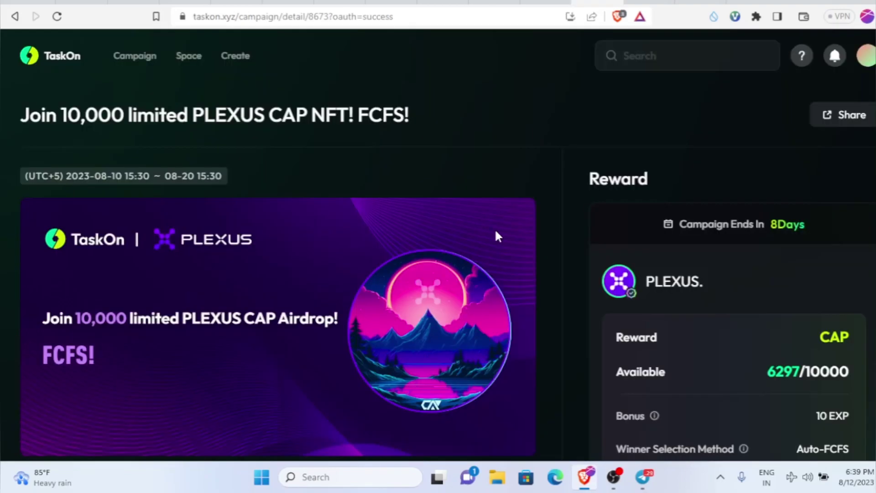
{"action": "scroll", "coordinate": [495, 228], "scroll_direction": "down", "scroll_amount": 3}
{"action": "scroll", "coordinate": [495, 228], "scroll_direction": "up", "scroll_amount": 3}
{"action": "left_click_drag", "start_coordinate": [410, 114], "coordinate": [1, 117]}
{"action": "left_click", "coordinate": [379, 174]}
{"action": "scroll", "coordinate": [590, 329], "scroll_direction": "down", "scroll_amount": 3}
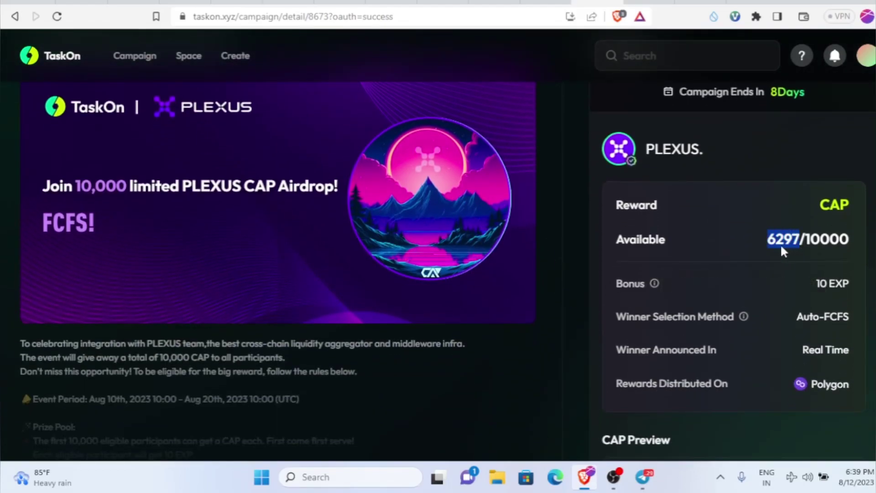
{"action": "left_click_drag", "start_coordinate": [758, 242], "coordinate": [791, 242]}
{"action": "scroll", "coordinate": [785, 249], "scroll_direction": "up", "scroll_amount": 3}
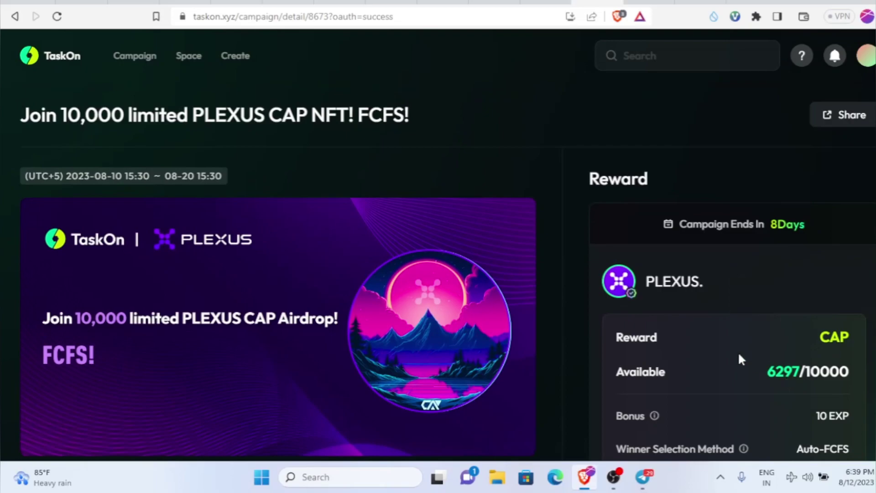
Review the Twitter and Discord tasks required by the PLEXUS CAP campaign and their completion status
{"action": "scroll", "coordinate": [564, 367], "scroll_direction": "down", "scroll_amount": 8}
{"action": "scroll", "coordinate": [562, 372], "scroll_direction": "down", "scroll_amount": 6}
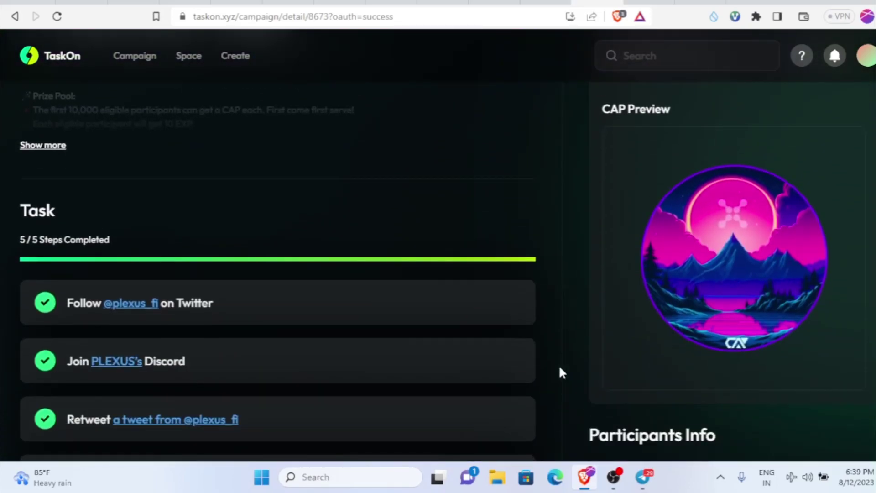
{"action": "scroll", "coordinate": [239, 283], "scroll_direction": "up", "scroll_amount": 1}
{"action": "scroll", "coordinate": [114, 196], "scroll_direction": "up", "scroll_amount": 1}
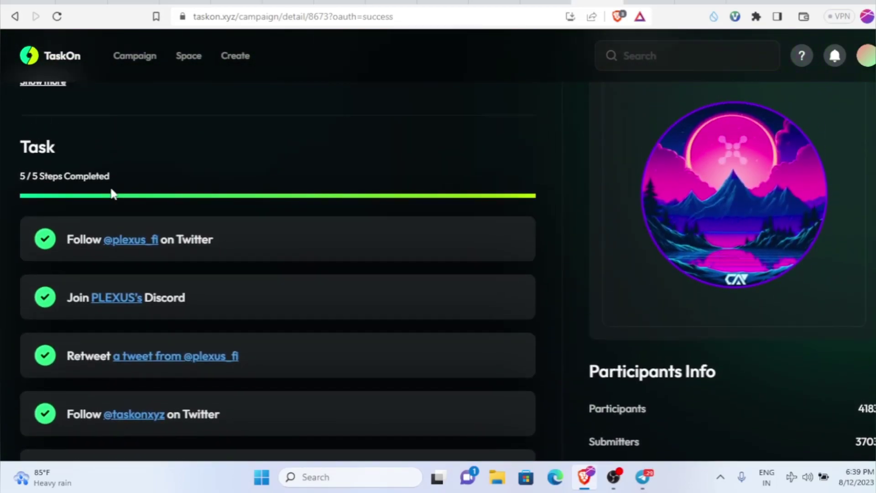
{"action": "scroll", "coordinate": [274, 327], "scroll_direction": "down", "scroll_amount": 2}
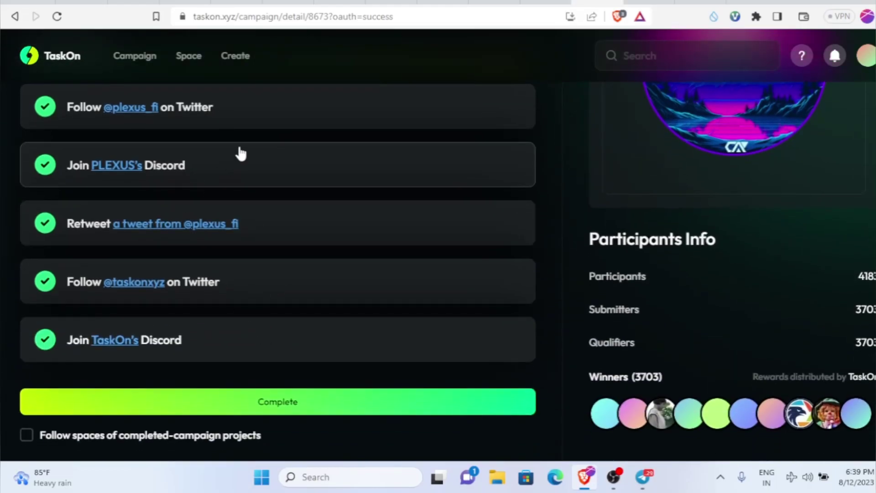
{"action": "scroll", "coordinate": [276, 279], "scroll_direction": "up", "scroll_amount": 3}
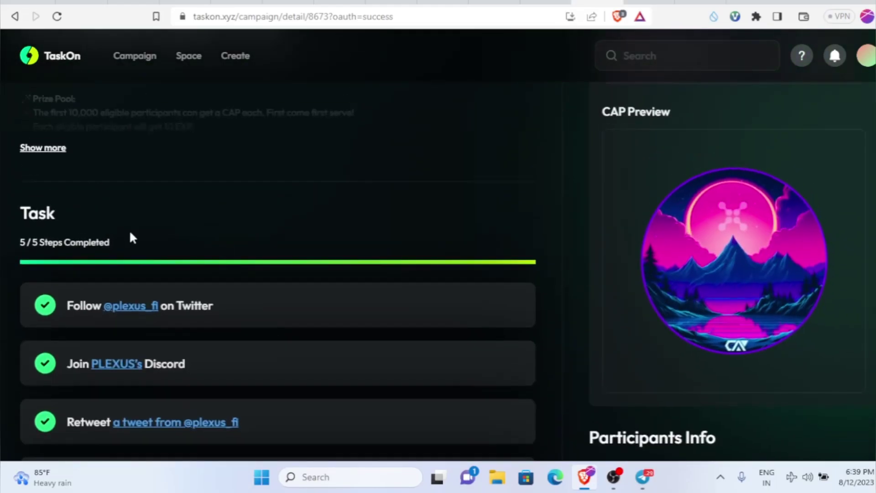
{"action": "scroll", "coordinate": [183, 318], "scroll_direction": "down", "scroll_amount": 2}
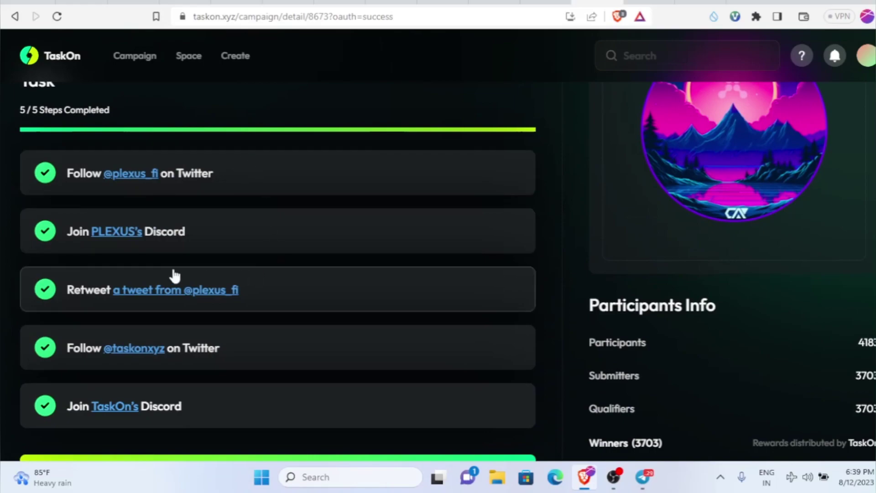
Enable following the spaces of completed-campaign projects and submit the PLEXUS CAP campaign as complete
{"action": "scroll", "coordinate": [190, 307], "scroll_direction": "down", "scroll_amount": 1}
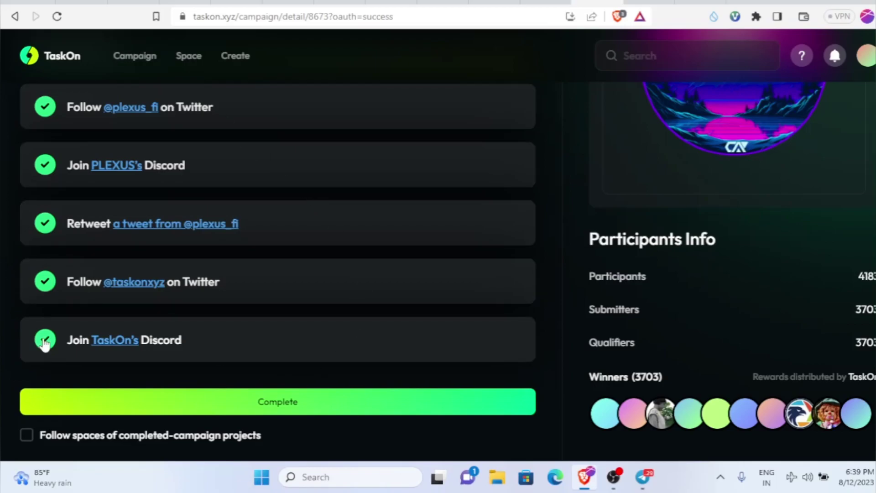
{"action": "left_click", "coordinate": [27, 435]}
{"action": "left_click", "coordinate": [137, 410]}
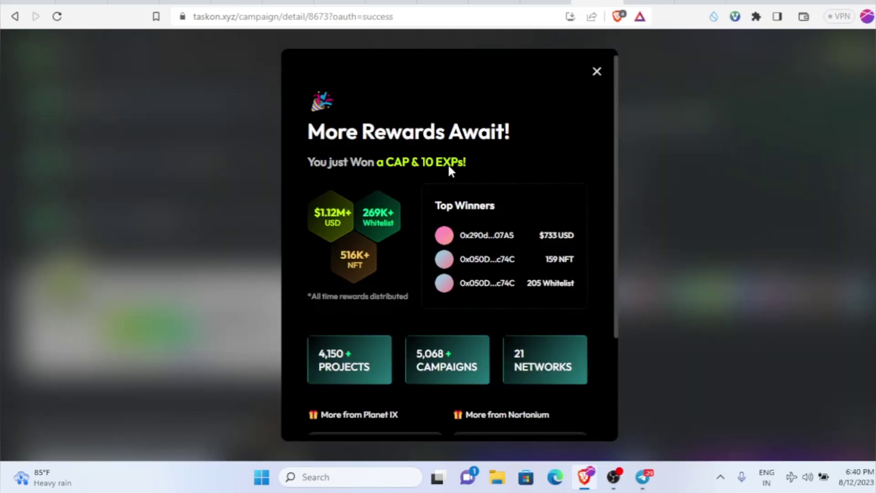
Read the reward announcement for the completed PLEXUS CAP campaign and close it
{"action": "left_click_drag", "start_coordinate": [465, 163], "coordinate": [305, 102]}
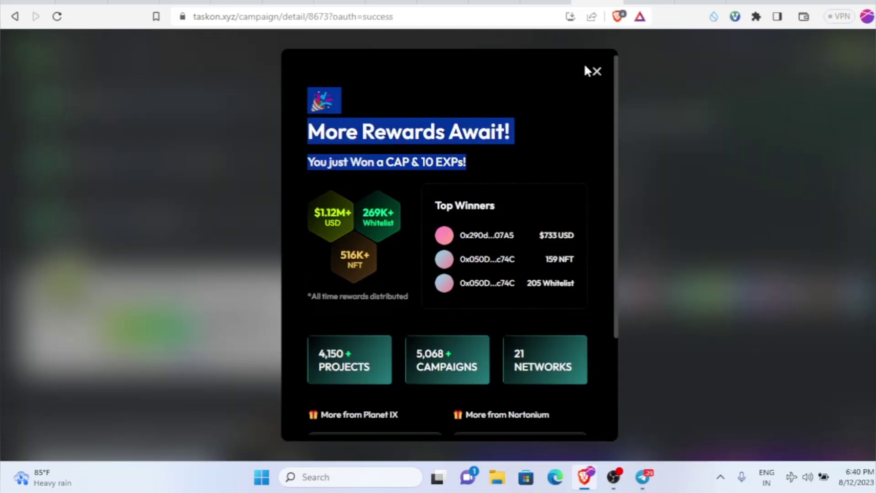
{"action": "left_click", "coordinate": [596, 71]}
{"action": "scroll", "coordinate": [662, 313], "scroll_direction": "up", "scroll_amount": 10}
{"action": "scroll", "coordinate": [665, 313], "scroll_direction": "up", "scroll_amount": 5}
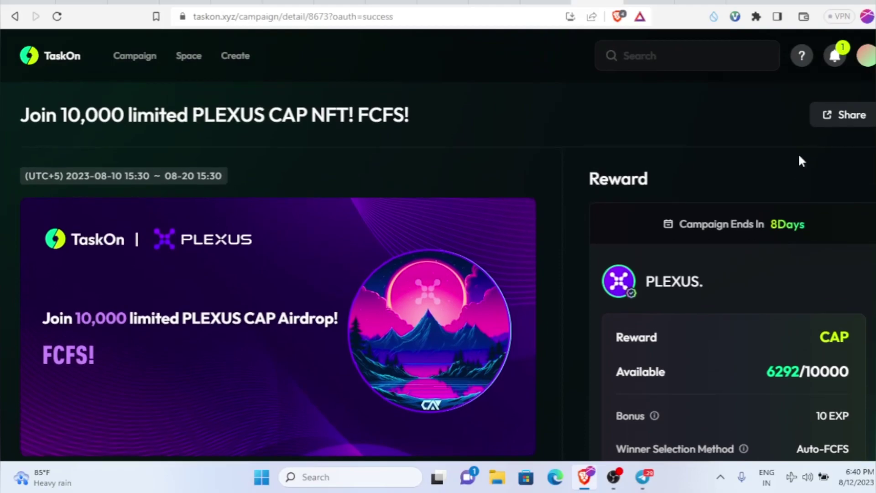
Check the TaskOn notification about the CAP reward, close it, and look over the PLEXUS campaign page
{"action": "left_click", "coordinate": [840, 54]}
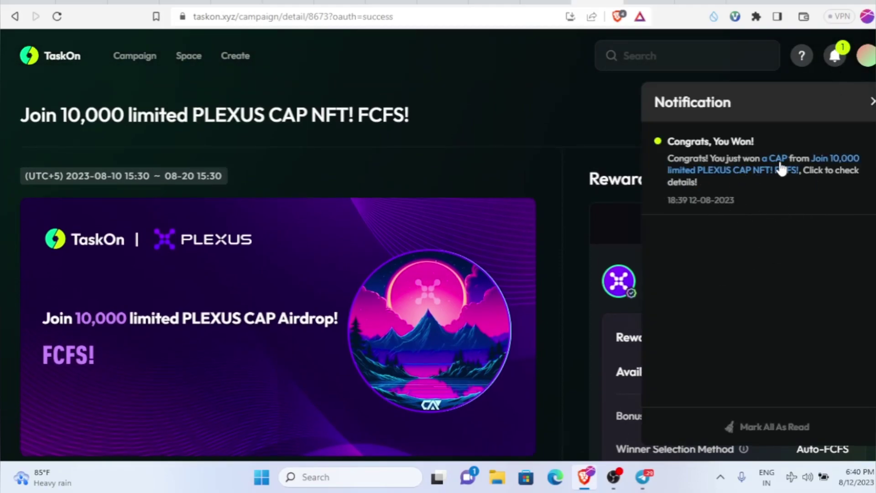
{"action": "left_click", "coordinate": [872, 105]}
{"action": "left_click_drag", "start_coordinate": [1, 117], "coordinate": [121, 123]}
{"action": "left_click", "coordinate": [169, 125]}
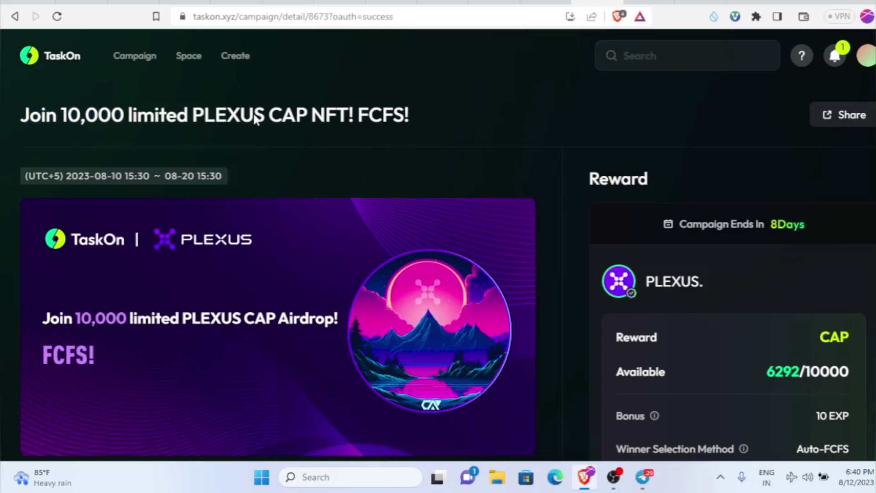
{"action": "scroll", "coordinate": [509, 185], "scroll_direction": "down", "scroll_amount": 5}
{"action": "scroll", "coordinate": [520, 196], "scroll_direction": "up", "scroll_amount": 3}
{"action": "scroll", "coordinate": [534, 215], "scroll_direction": "down", "scroll_amount": 3}
{"action": "scroll", "coordinate": [537, 224], "scroll_direction": "up", "scroll_amount": 4}
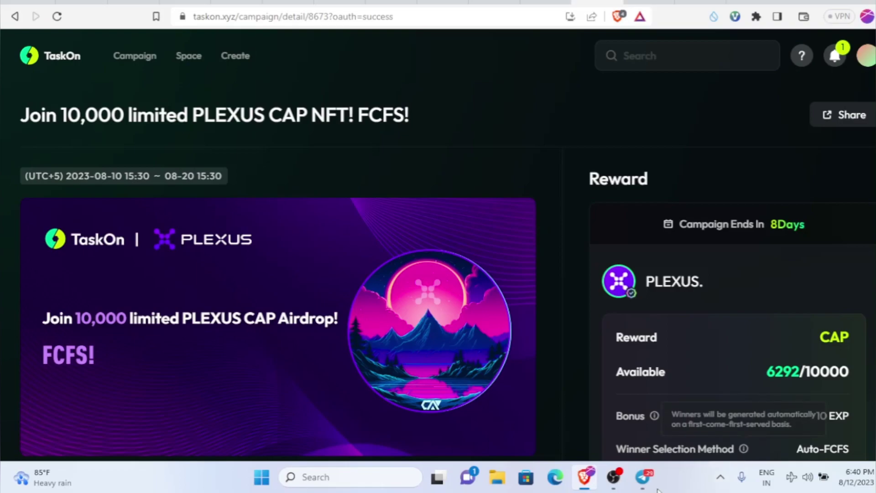
{"action": "left_click", "coordinate": [643, 477]}
{"action": "scroll", "coordinate": [525, 308], "scroll_direction": "down", "scroll_amount": 5}
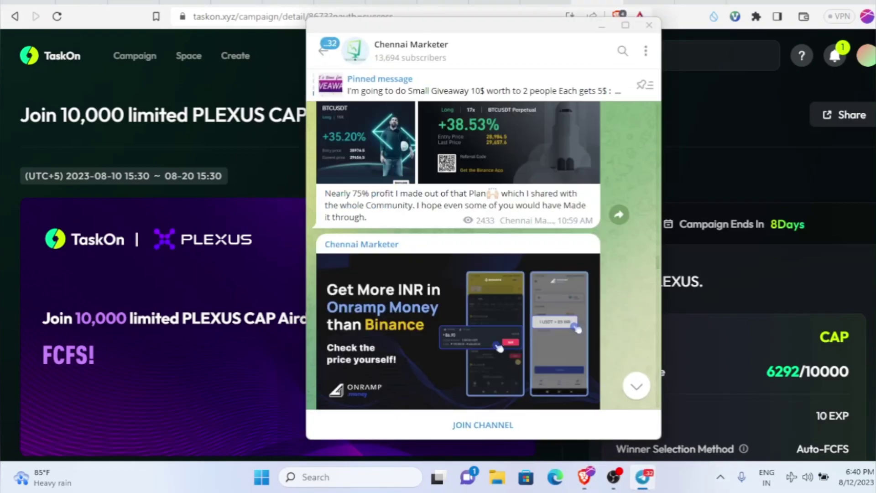
{"action": "left_click", "coordinate": [688, 208]}
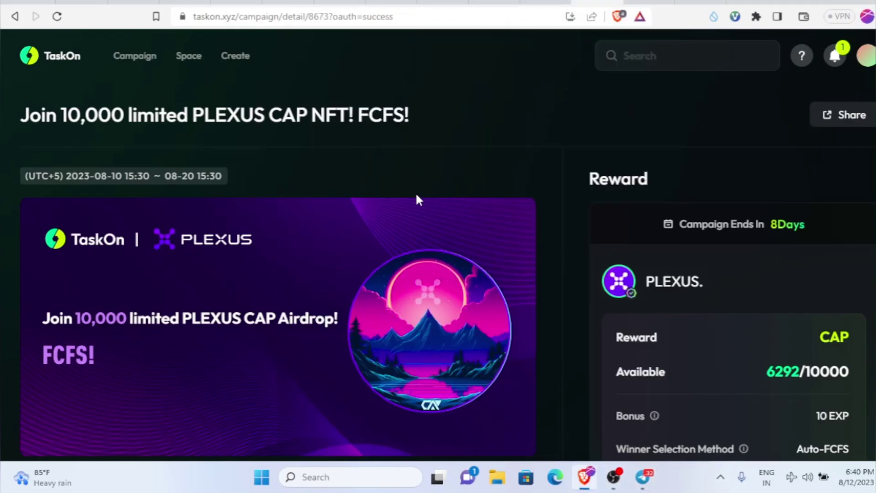
Look over the Helio Protocol homepage on helio.money, including its headline
{"action": "left_click", "coordinate": [134, 3]}
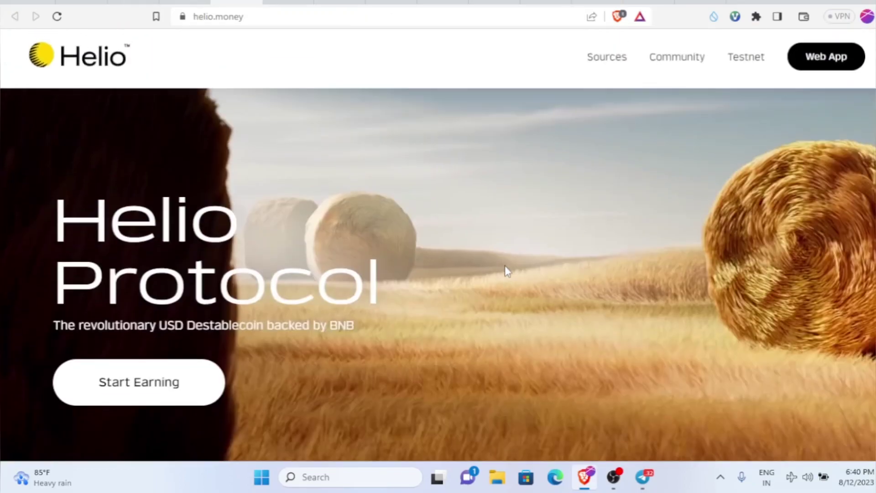
{"action": "left_click_drag", "start_coordinate": [54, 210], "coordinate": [491, 282]}
{"action": "left_click", "coordinate": [491, 281]}
{"action": "scroll", "coordinate": [491, 282], "scroll_direction": "down", "scroll_amount": 5}
{"action": "scroll", "coordinate": [315, 125], "scroll_direction": "up", "scroll_amount": 5}
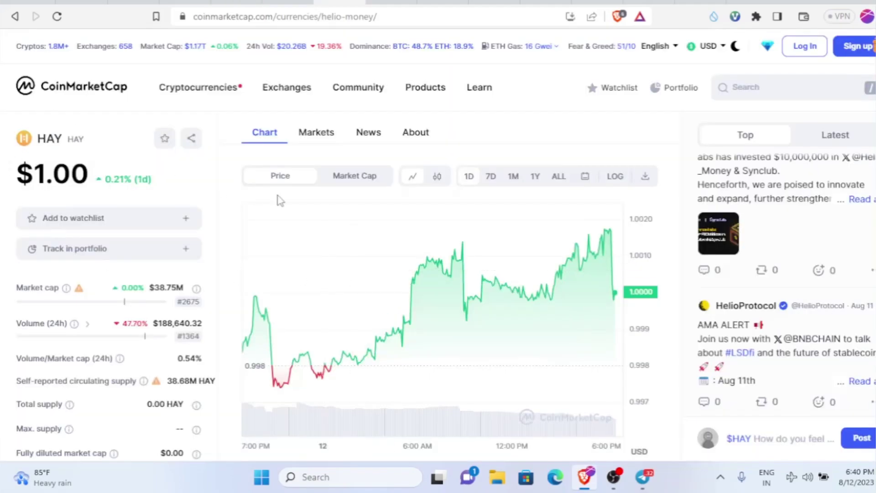
Examine the Helio Protocol listing on CoinMarketCap, including its token name and news section
{"action": "left_click", "coordinate": [385, 1]}
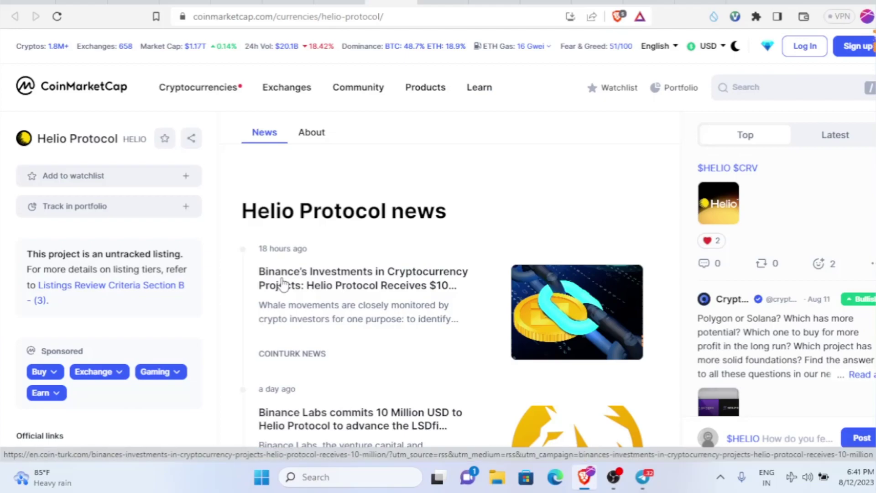
{"action": "left_click_drag", "start_coordinate": [153, 139], "coordinate": [31, 145]}
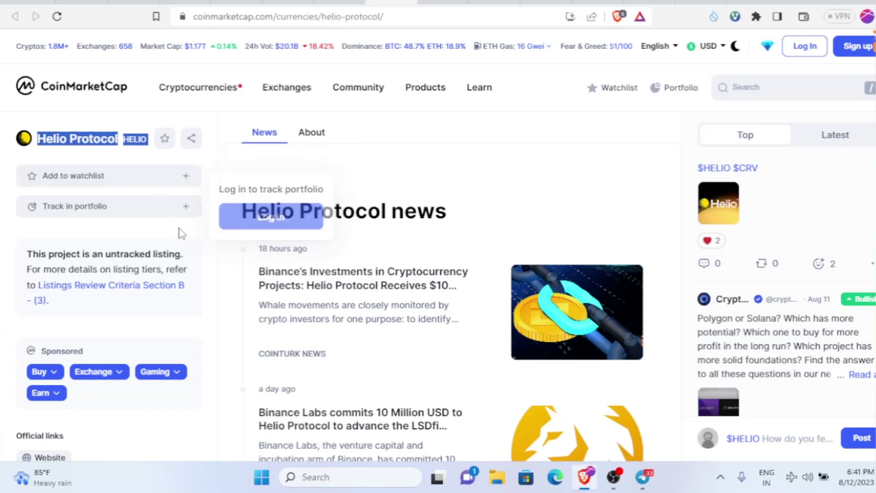
{"action": "mouse_move", "coordinate": [216, 98]}
Return to the Helio Protocol website and open its web app
{"action": "left_click", "coordinate": [236, 4]}
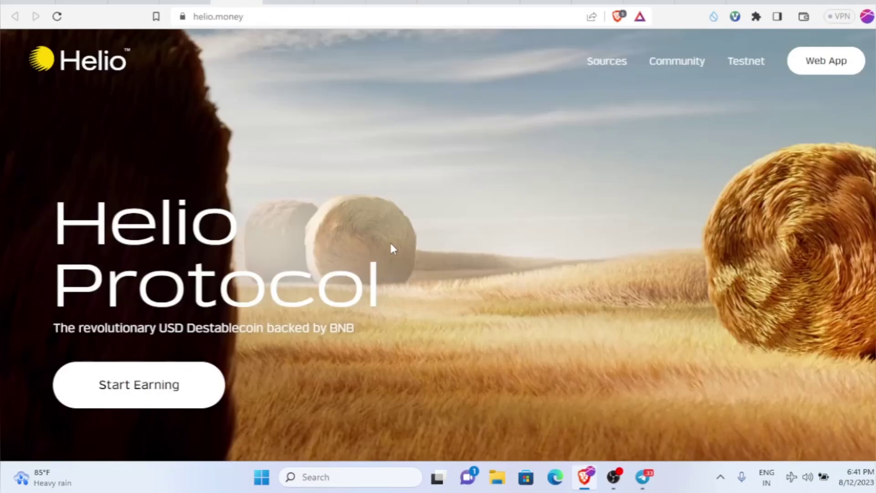
{"action": "scroll", "coordinate": [456, 285], "scroll_direction": "down", "scroll_amount": 3}
{"action": "scroll", "coordinate": [488, 289], "scroll_direction": "up", "scroll_amount": 3}
{"action": "left_click", "coordinate": [826, 51]}
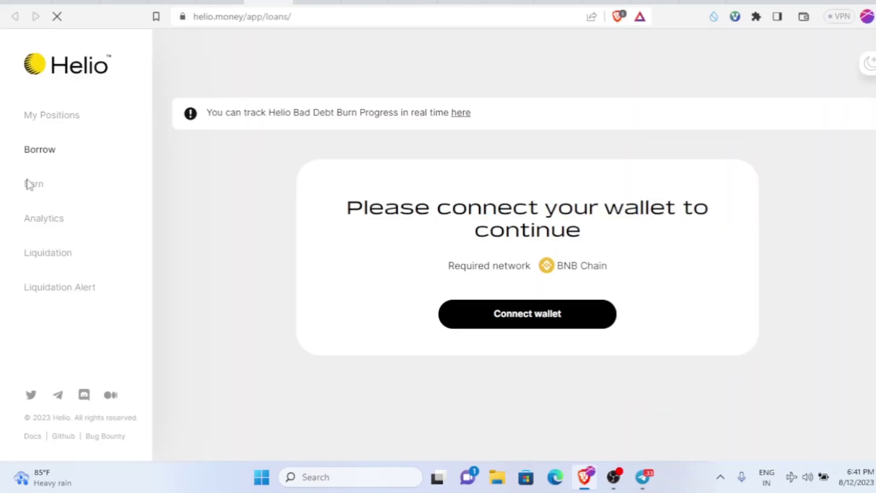
Examine the Borrow page of the Helio app, including collateral, HELIO rewards, borrowing APR and the collateral list
{"action": "scroll", "coordinate": [337, 267], "scroll_direction": "down", "scroll_amount": 4}
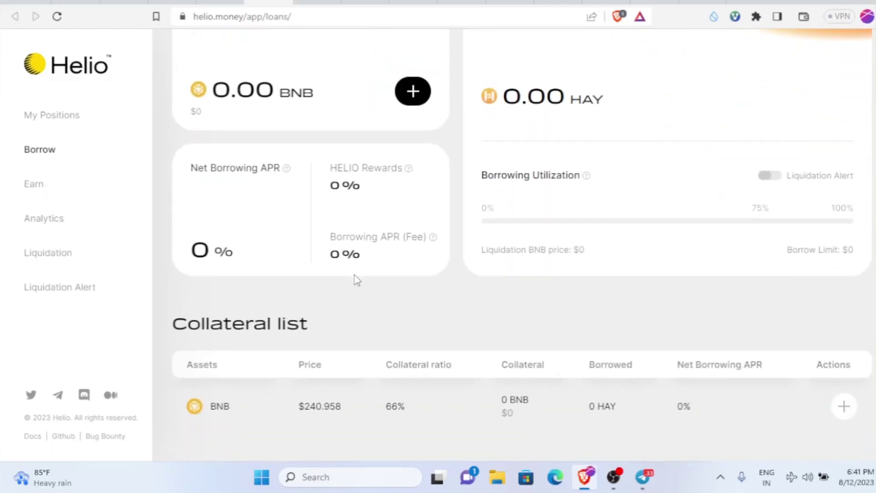
{"action": "scroll", "coordinate": [579, 279], "scroll_direction": "up", "scroll_amount": 1}
{"action": "left_click_drag", "start_coordinate": [319, 251], "coordinate": [418, 251]}
{"action": "left_click", "coordinate": [365, 268]}
{"action": "left_click_drag", "start_coordinate": [365, 269], "coordinate": [324, 240]}
{"action": "left_click", "coordinate": [365, 298]}
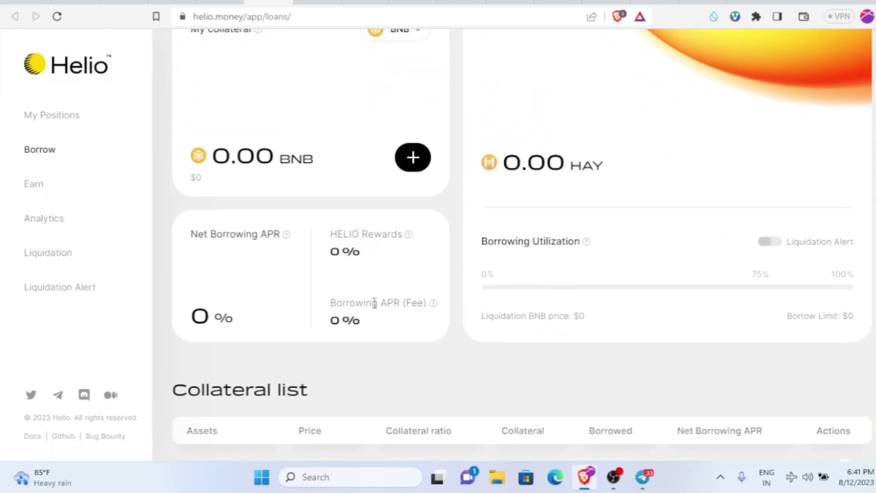
{"action": "scroll", "coordinate": [423, 331], "scroll_direction": "down", "scroll_amount": 2}
{"action": "scroll", "coordinate": [425, 336], "scroll_direction": "up", "scroll_amount": 5}
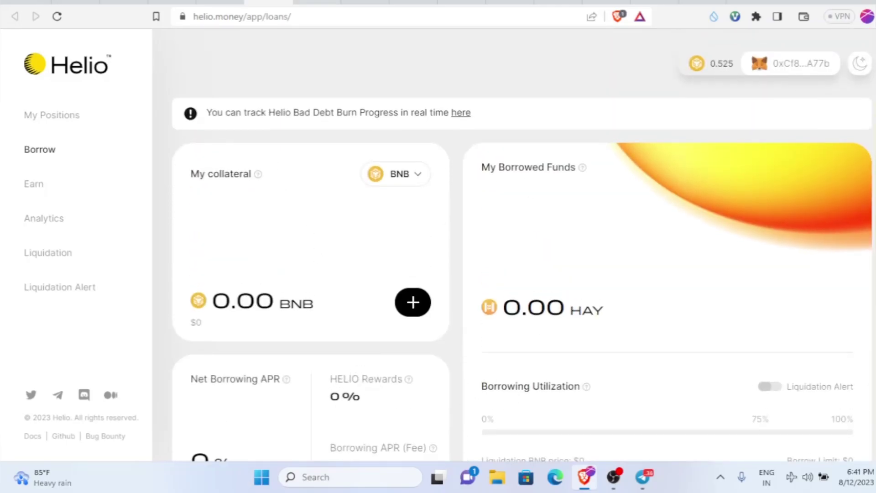
Read the Helio Protocol post on Twitter about the extended SnBNB early adopter campaign, holding the OAT, and the Galxe link
{"action": "left_click", "coordinate": [172, 2]}
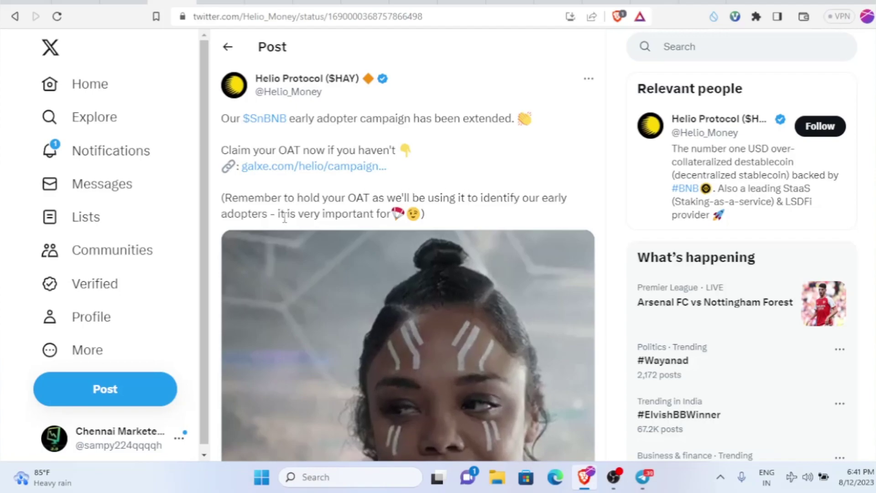
{"action": "left_click_drag", "start_coordinate": [278, 214], "coordinate": [401, 223]}
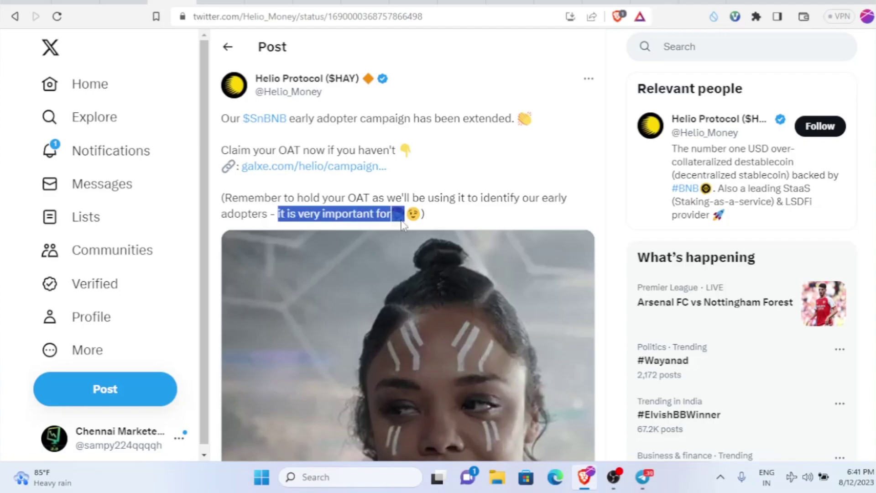
{"action": "left_click", "coordinate": [435, 218]}
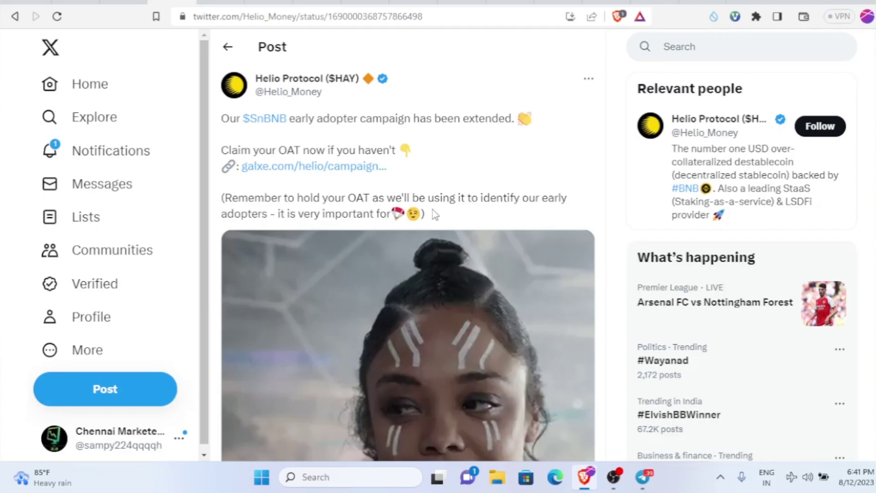
{"action": "left_click_drag", "start_coordinate": [414, 214], "coordinate": [360, 199]}
{"action": "left_click", "coordinate": [351, 200]}
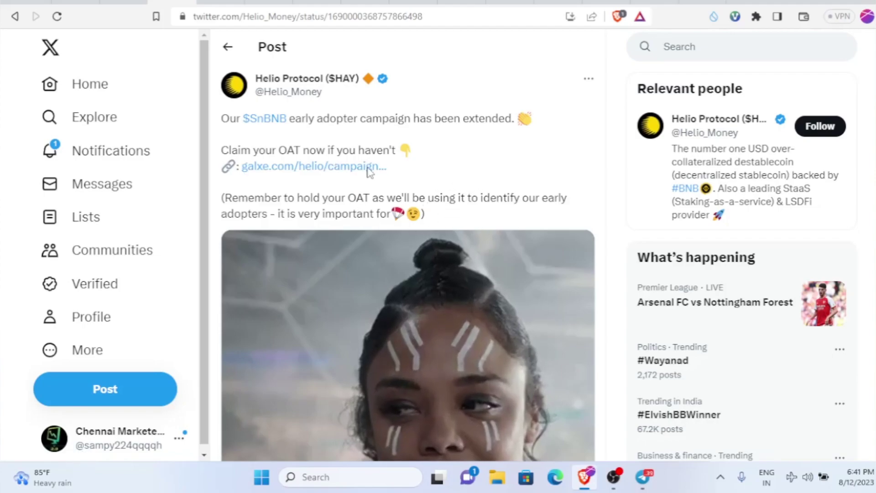
{"action": "left_click_drag", "start_coordinate": [465, 181], "coordinate": [242, 167]}
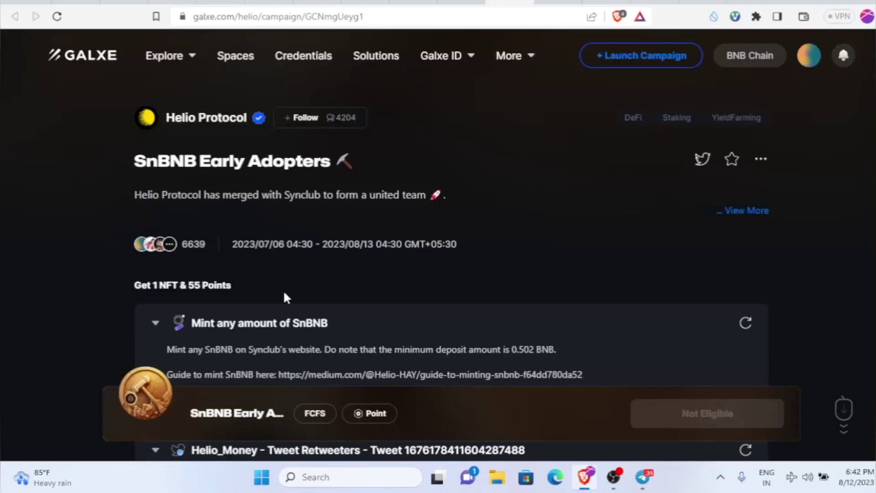
Review the tasks of the SnBNB Early Adopters campaign on Galxe, including the minimum BNB deposit and the NFT reward
{"action": "scroll", "coordinate": [284, 297], "scroll_direction": "down", "scroll_amount": 2}
{"action": "scroll", "coordinate": [284, 292], "scroll_direction": "up", "scroll_amount": 2}
{"action": "scroll", "coordinate": [283, 292], "scroll_direction": "down", "scroll_amount": 3}
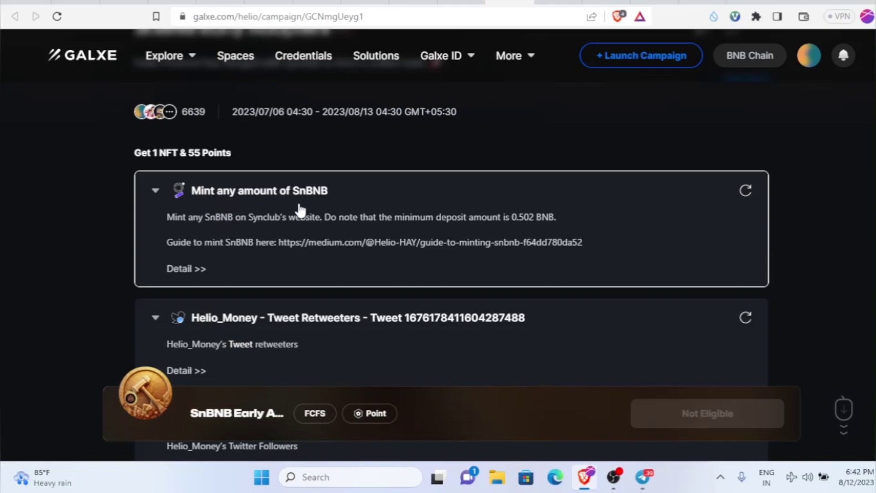
{"action": "scroll", "coordinate": [335, 202], "scroll_direction": "down", "scroll_amount": 2}
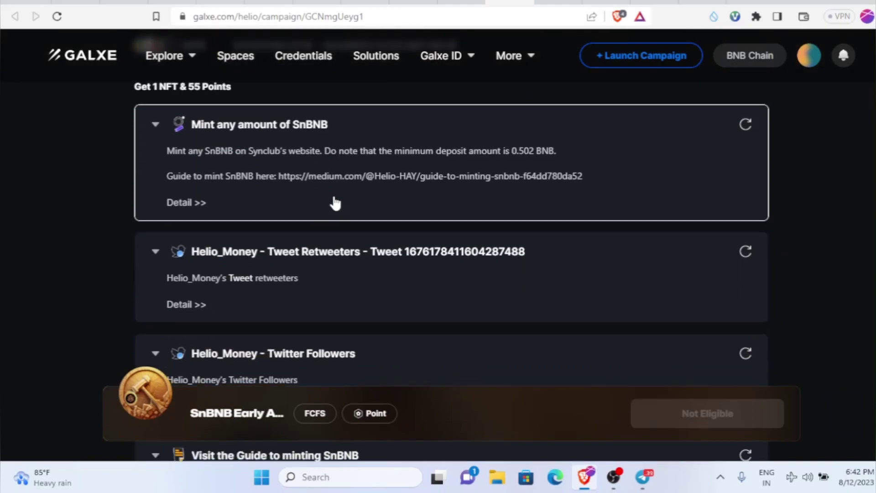
{"action": "left_click_drag", "start_coordinate": [324, 151], "coordinate": [510, 151]}
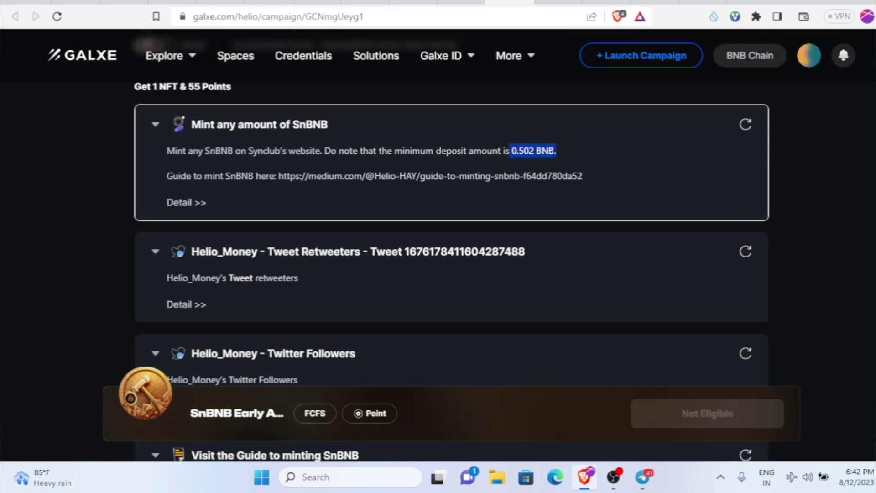
{"action": "scroll", "coordinate": [146, 416], "scroll_direction": "down", "scroll_amount": 1}
{"action": "mouse_move", "coordinate": [148, 419]}
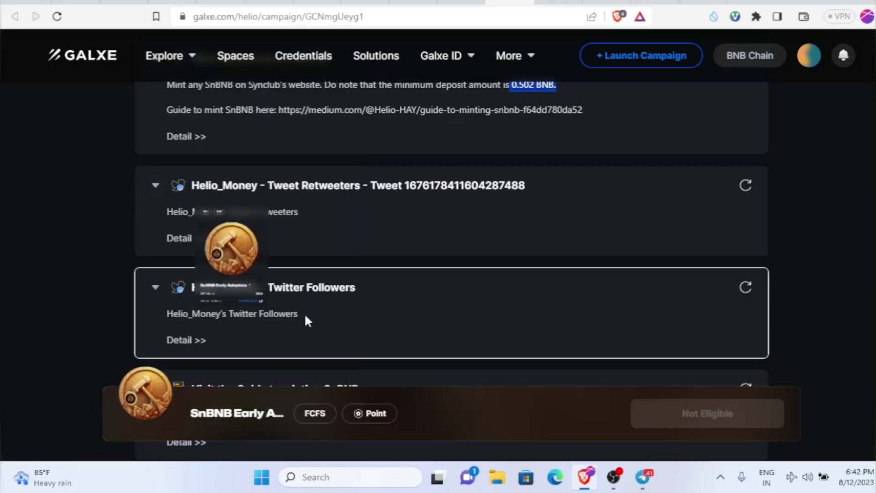
{"action": "scroll", "coordinate": [303, 319], "scroll_direction": "up", "scroll_amount": 2}
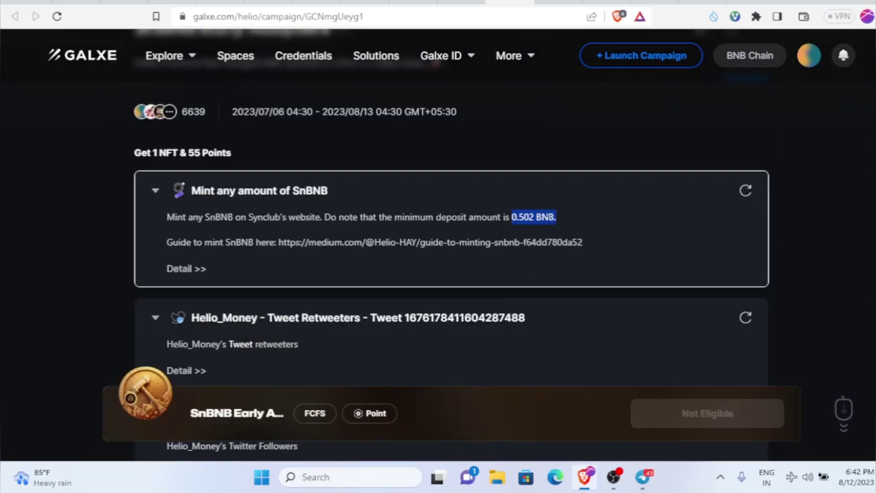
{"action": "left_click", "coordinate": [557, 221]}
{"action": "scroll", "coordinate": [557, 210], "scroll_direction": "down", "scroll_amount": 2}
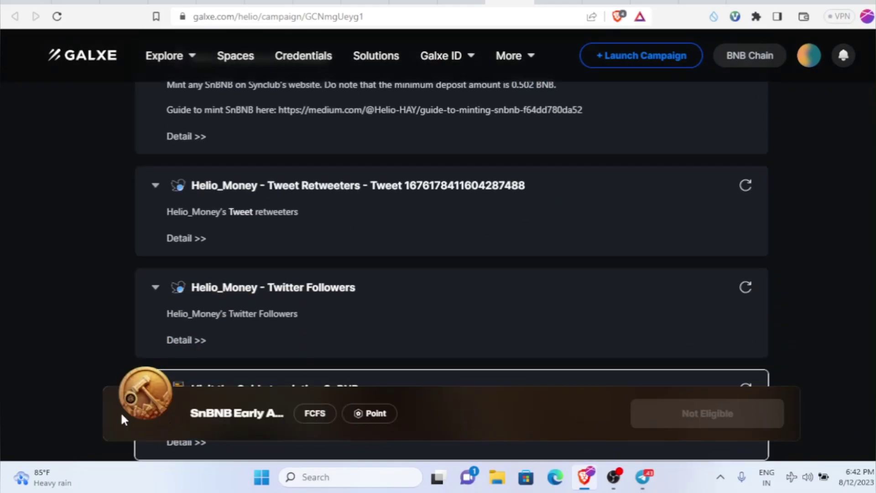
{"action": "mouse_move", "coordinate": [172, 364]}
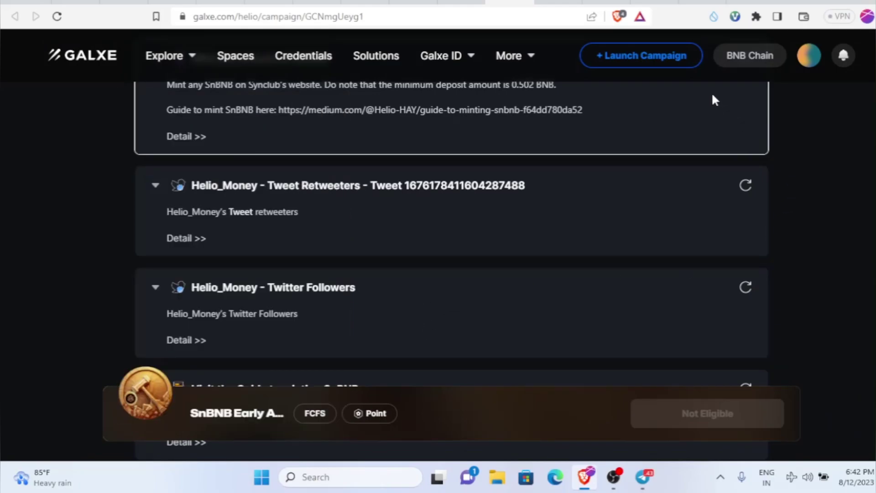
Look back over the PLEXUS CAP NFT campaign page on TaskOn
{"action": "key", "text": "ctrl+Tab"}
{"action": "scroll", "coordinate": [748, 287], "scroll_direction": "down", "scroll_amount": 4}
{"action": "scroll", "coordinate": [749, 287], "scroll_direction": "up", "scroll_amount": 4}
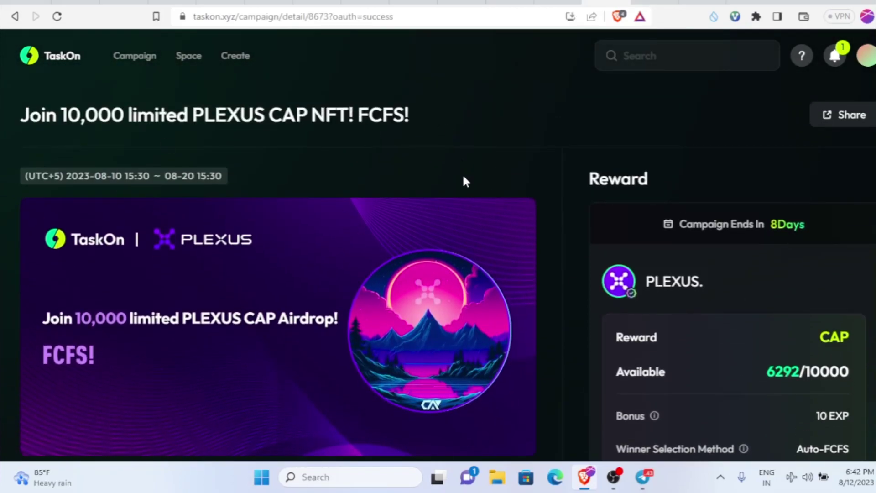
Return to the SnBNB Early Adopters campaign on Galxe and reread the minting requirement and remaining tasks
{"action": "left_click", "coordinate": [509, 2]}
{"action": "scroll", "coordinate": [563, 236], "scroll_direction": "up", "scroll_amount": 3}
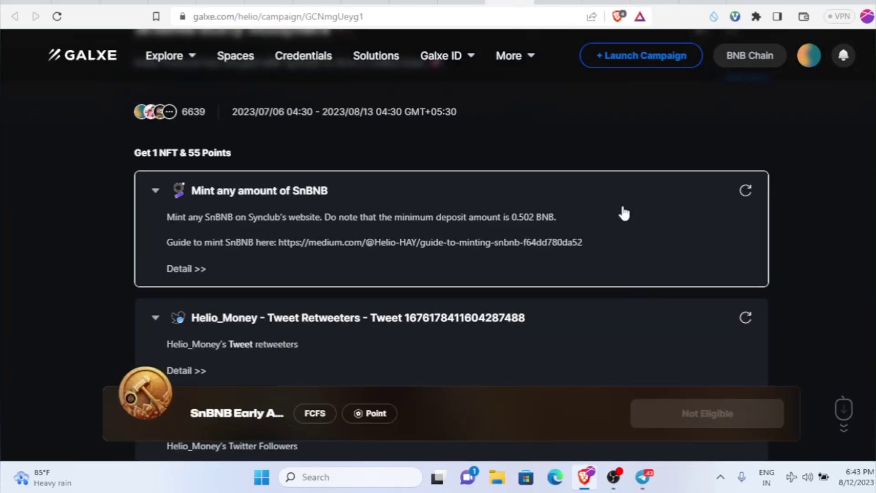
{"action": "triple_click", "coordinate": [573, 210]}
{"action": "left_click_drag", "start_coordinate": [573, 209], "coordinate": [467, 233]}
{"action": "left_click", "coordinate": [618, 219]}
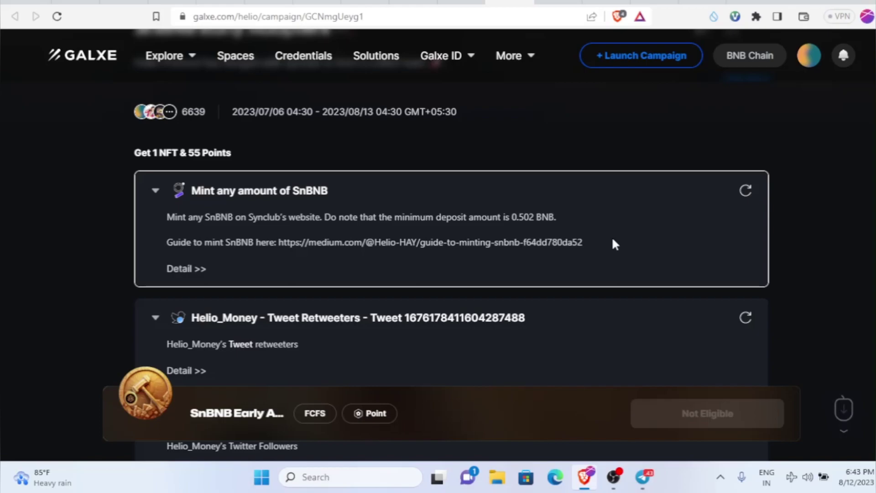
{"action": "scroll", "coordinate": [357, 300], "scroll_direction": "down", "scroll_amount": 5}
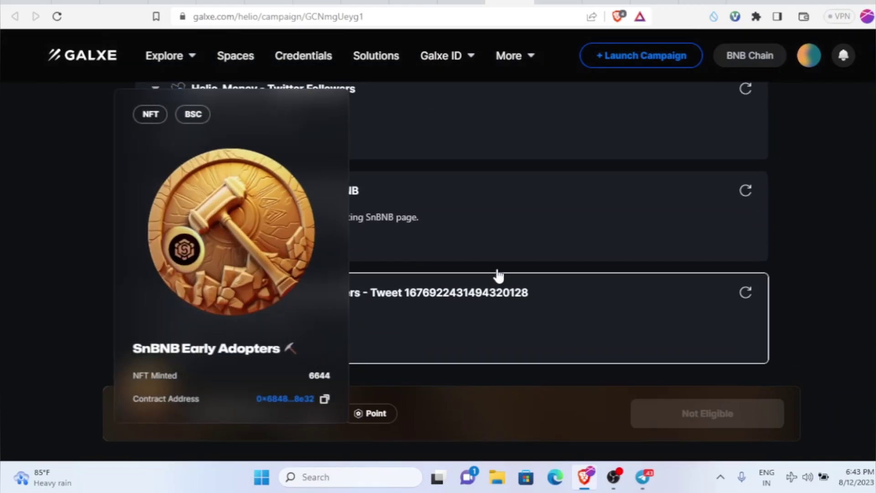
Open the details of the "Mint any amount of SnBNB" task and follow its call-to-action link to Synclub's BNB liquid staking page
{"action": "scroll", "coordinate": [524, 266], "scroll_direction": "up", "scroll_amount": 4}
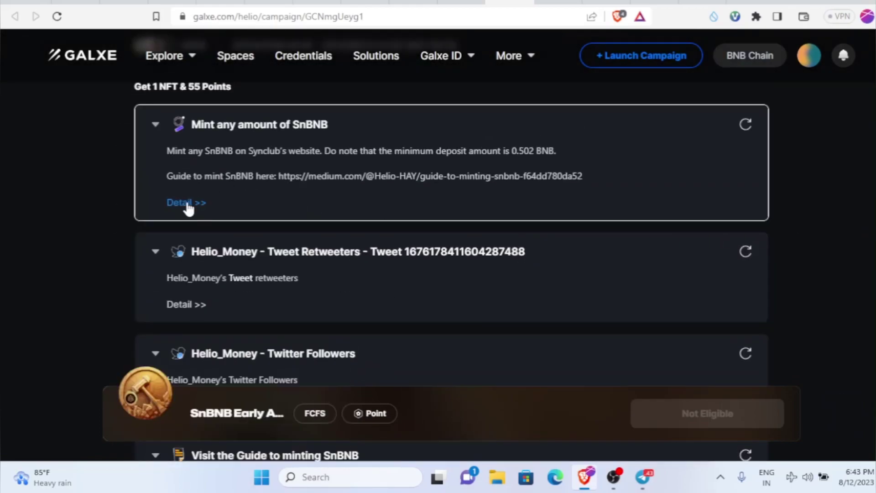
{"action": "left_click", "coordinate": [187, 203]}
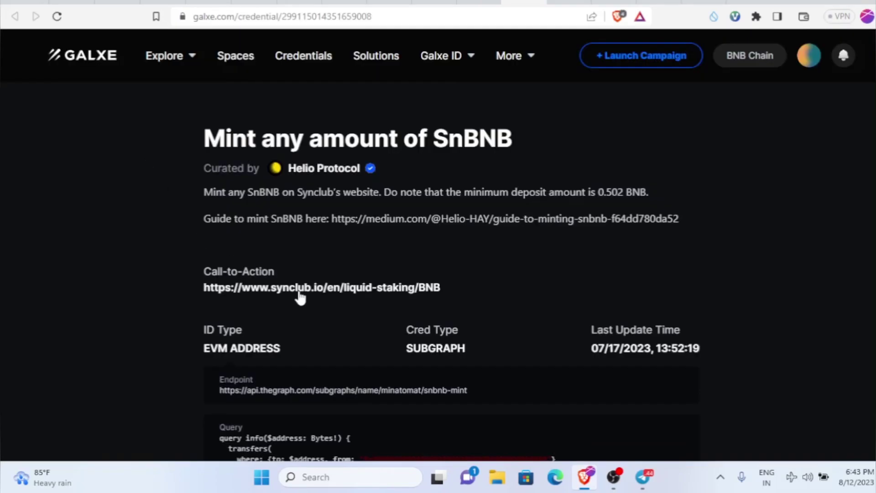
{"action": "left_click", "coordinate": [279, 292]}
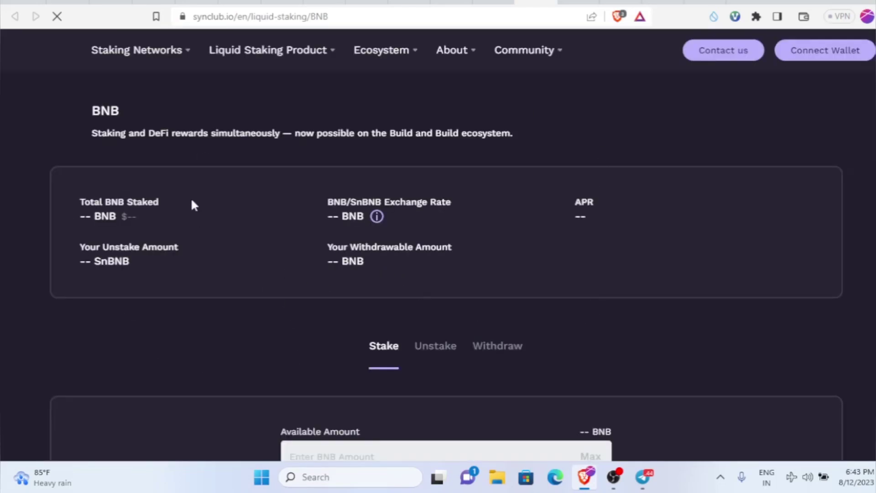
Disconnect the wallet from Synclub's BNB liquid staking page and connect it again
{"action": "scroll", "coordinate": [231, 172], "scroll_direction": "down", "scroll_amount": 5}
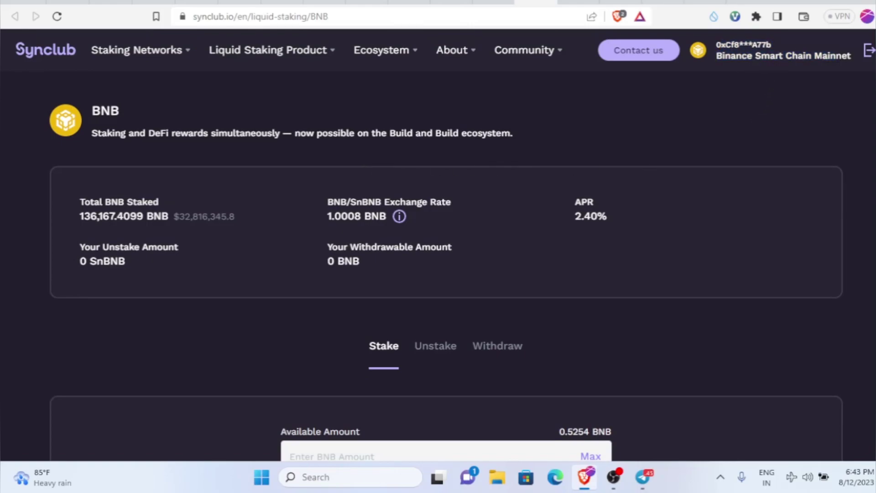
{"action": "left_click", "coordinate": [867, 51]}
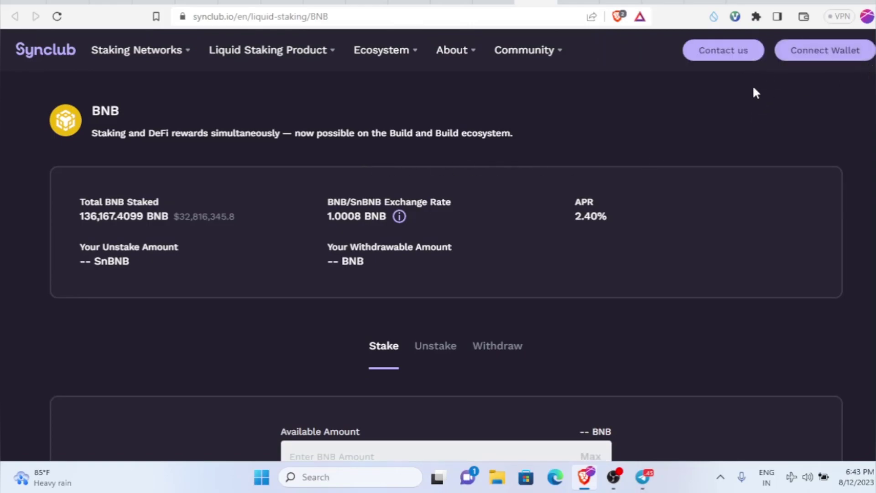
{"action": "left_click", "coordinate": [840, 53]}
{"action": "left_click", "coordinate": [504, 233]}
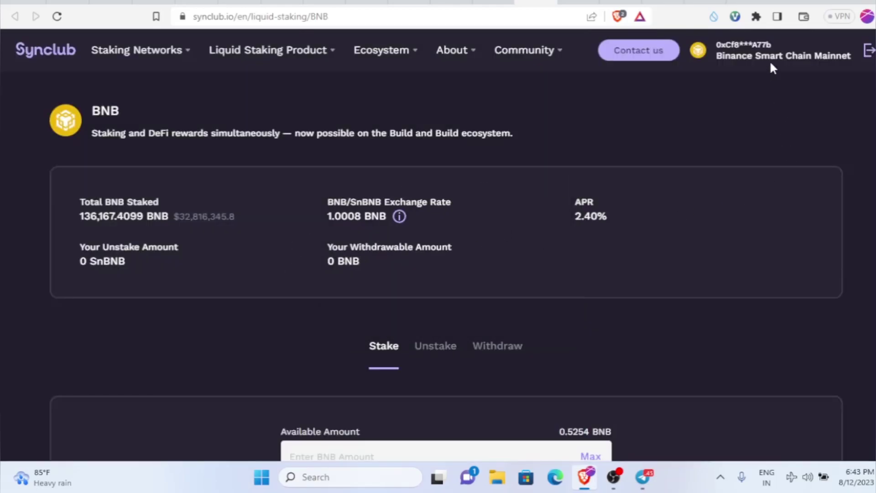
Compare the Stake and Unstake forms on Synclub, including the available amounts and the unstaking period
{"action": "scroll", "coordinate": [671, 280], "scroll_direction": "down", "scroll_amount": 5}
{"action": "scroll", "coordinate": [555, 333], "scroll_direction": "up", "scroll_amount": 3}
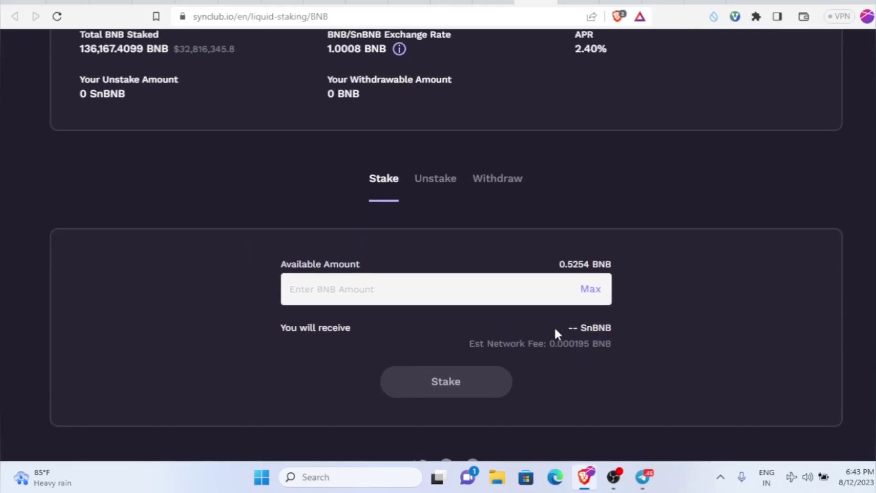
{"action": "left_click", "coordinate": [436, 237]}
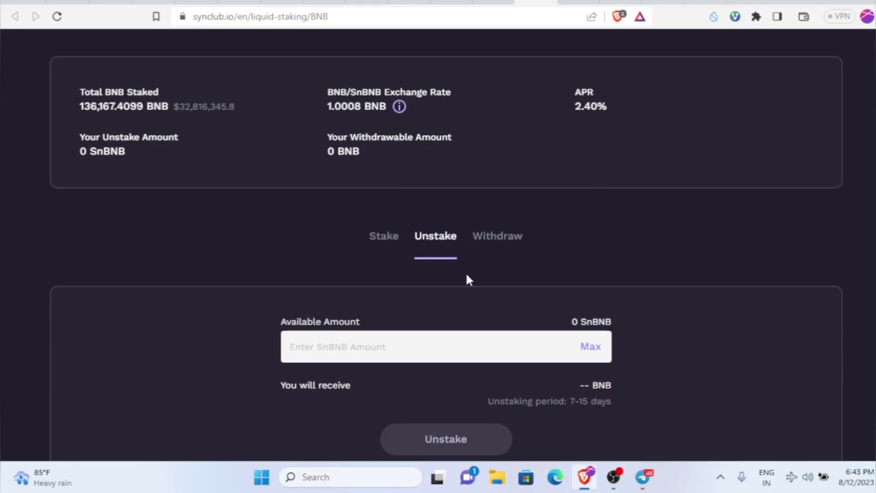
{"action": "scroll", "coordinate": [492, 315], "scroll_direction": "down", "scroll_amount": 2}
{"action": "left_click_drag", "start_coordinate": [484, 335], "coordinate": [508, 338]}
{"action": "left_click", "coordinate": [494, 339]}
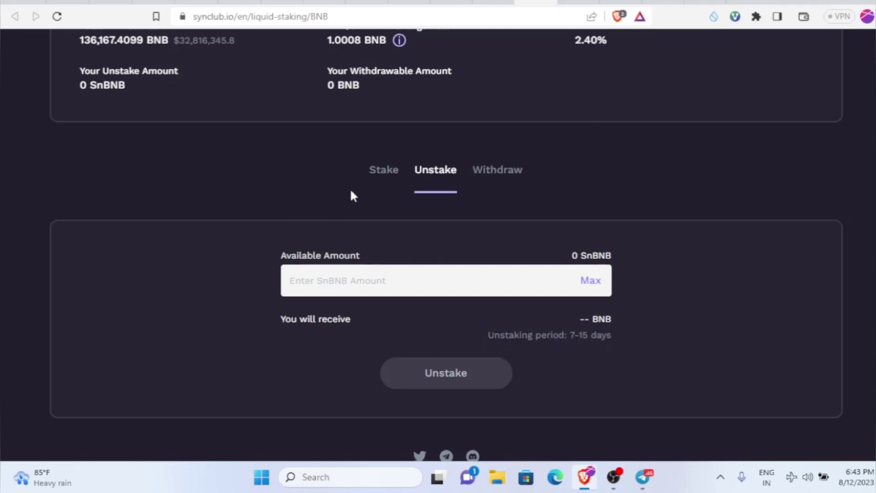
{"action": "left_click", "coordinate": [371, 173]}
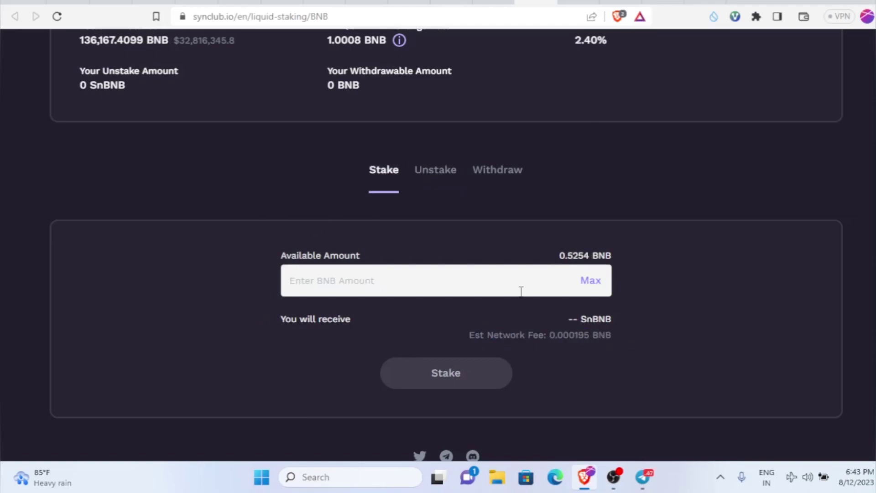
{"action": "left_click", "coordinate": [455, 178]}
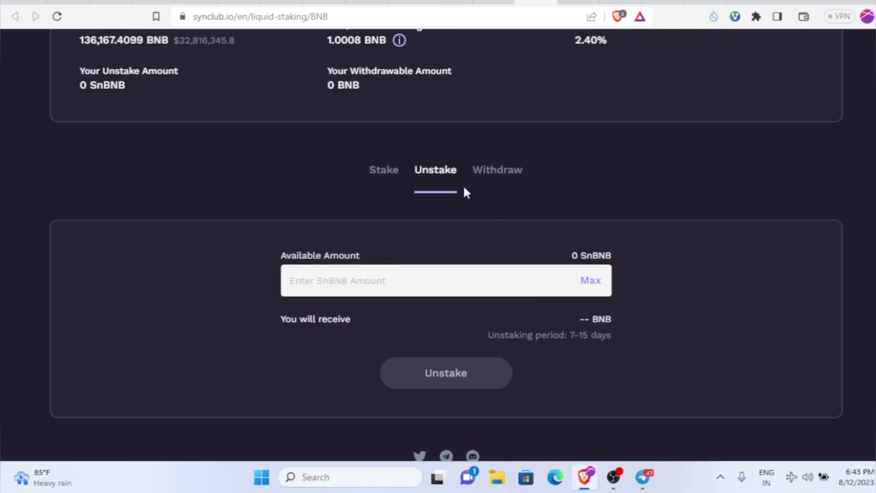
{"action": "left_click_drag", "start_coordinate": [571, 337], "coordinate": [643, 337]}
{"action": "left_click", "coordinate": [646, 336]}
Stake 0.503 BNB on Synclub and confirm the deposit transaction in the wallet
{"action": "left_click", "coordinate": [381, 172]}
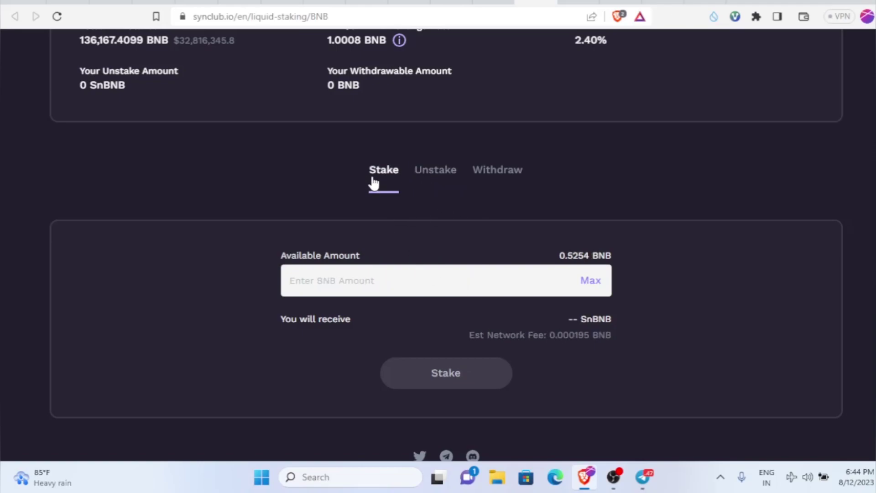
{"action": "left_click", "coordinate": [430, 288]}
{"action": "type", "text": "0.503"}
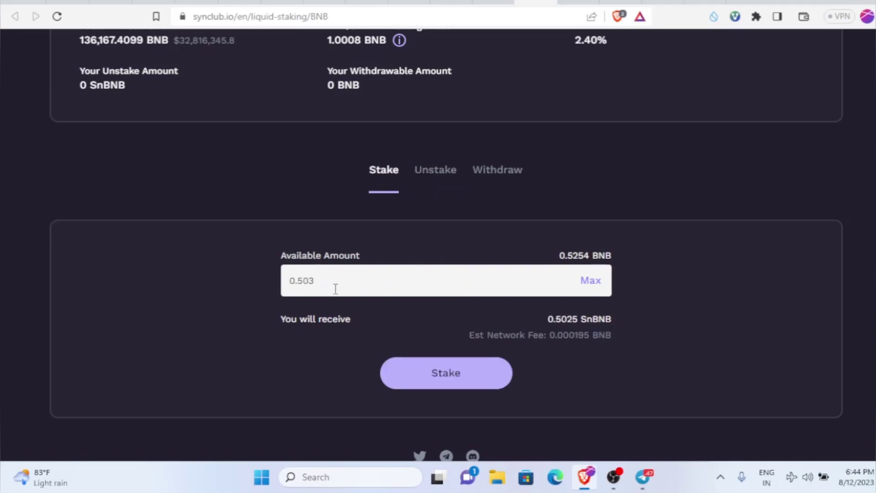
{"action": "left_click_drag", "start_coordinate": [335, 289], "coordinate": [258, 286]}
{"action": "left_click", "coordinate": [395, 284]}
{"action": "scroll", "coordinate": [481, 347], "scroll_direction": "down", "scroll_amount": 2}
{"action": "left_click", "coordinate": [484, 318]}
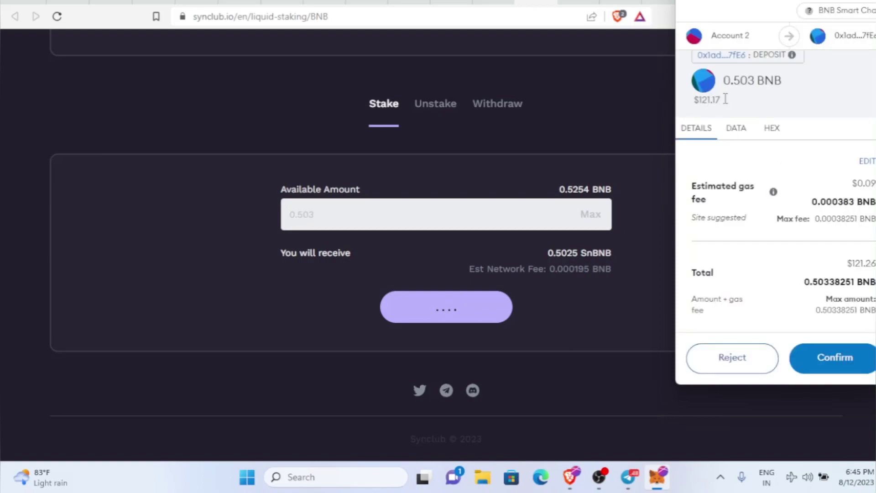
{"action": "double_click", "coordinate": [715, 99]}
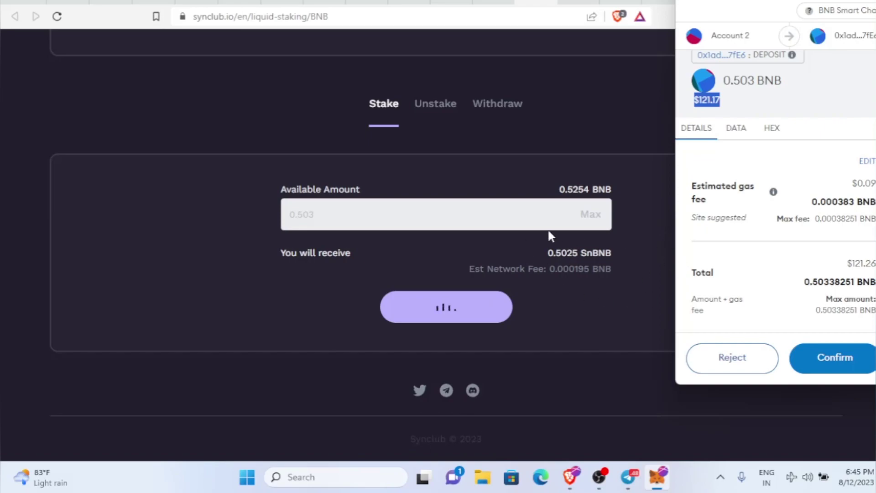
{"action": "left_click", "coordinate": [850, 370]}
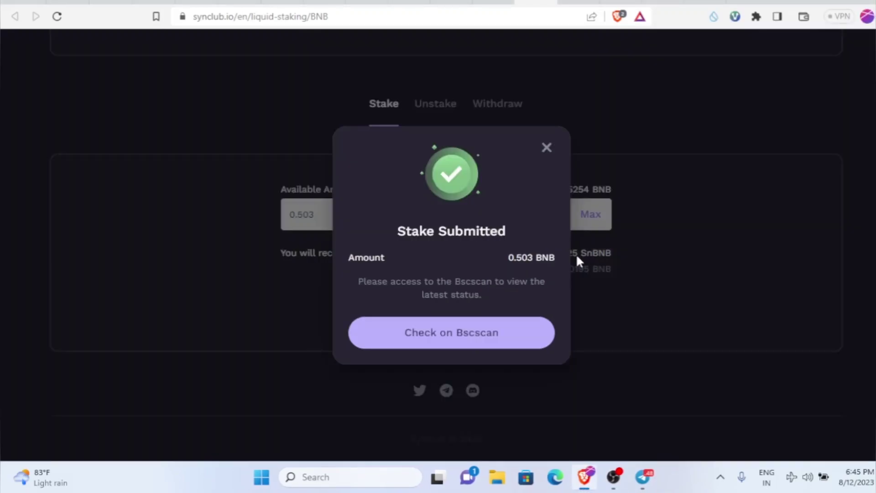
Check the submitted stake transaction's details on BscScan, then close them and dismiss Synclub's stake notice
{"action": "left_click_drag", "start_coordinate": [406, 231], "coordinate": [520, 233]}
{"action": "left_click", "coordinate": [451, 332]}
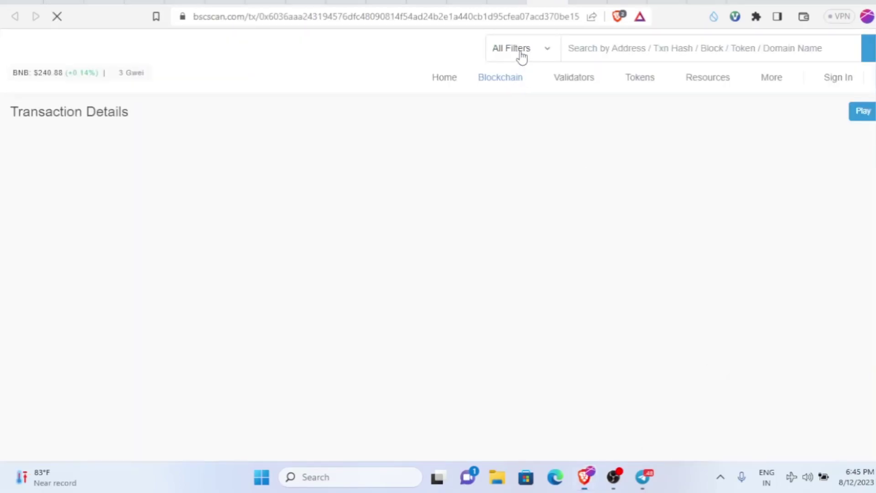
{"action": "scroll", "coordinate": [378, 246], "scroll_direction": "down", "scroll_amount": 5}
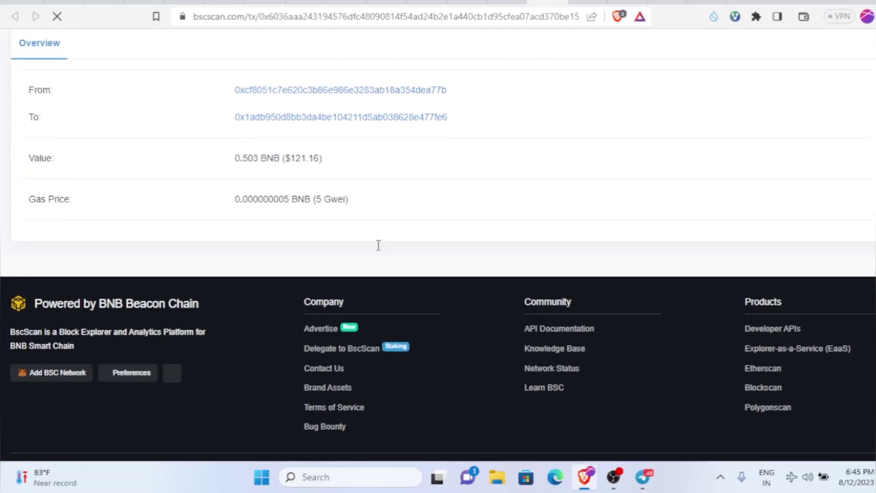
{"action": "scroll", "coordinate": [379, 245], "scroll_direction": "up", "scroll_amount": 5}
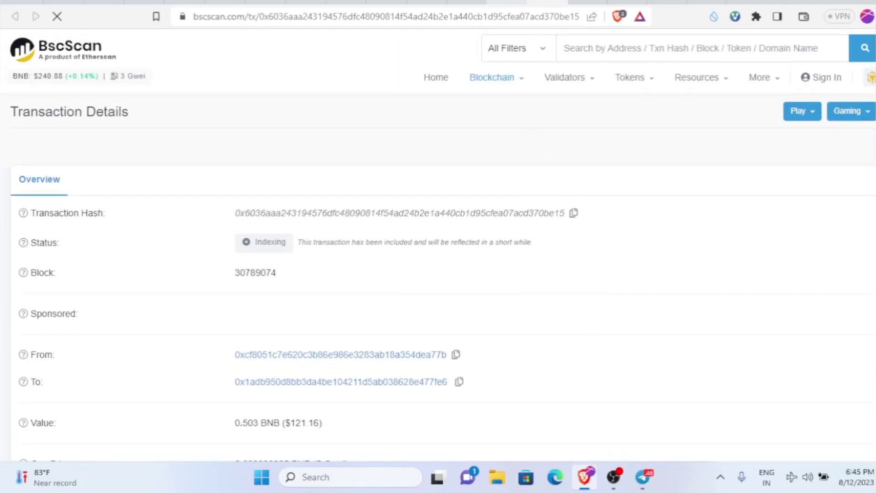
{"action": "key", "text": "ctrl+w"}
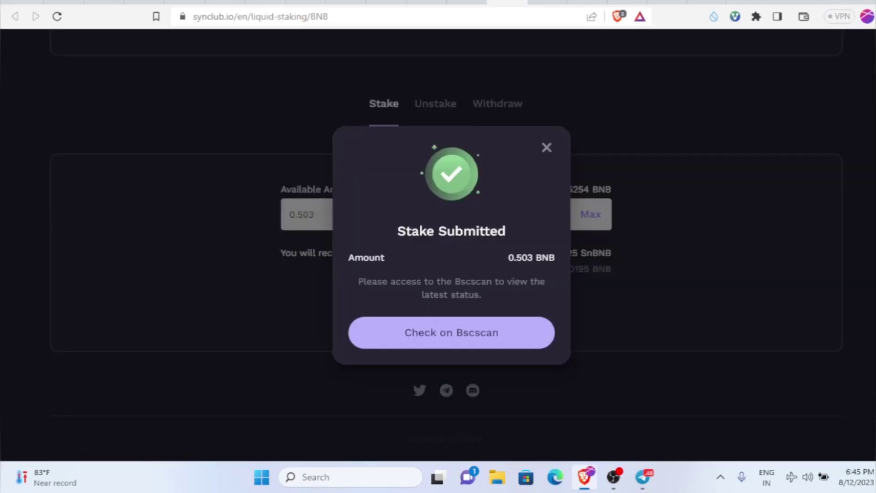
{"action": "left_click", "coordinate": [546, 149]}
Inspect the Unstake form with the maximum SnBNB amount filled in and its unstaking period, plus the Withdraw section
{"action": "left_click", "coordinate": [434, 107]}
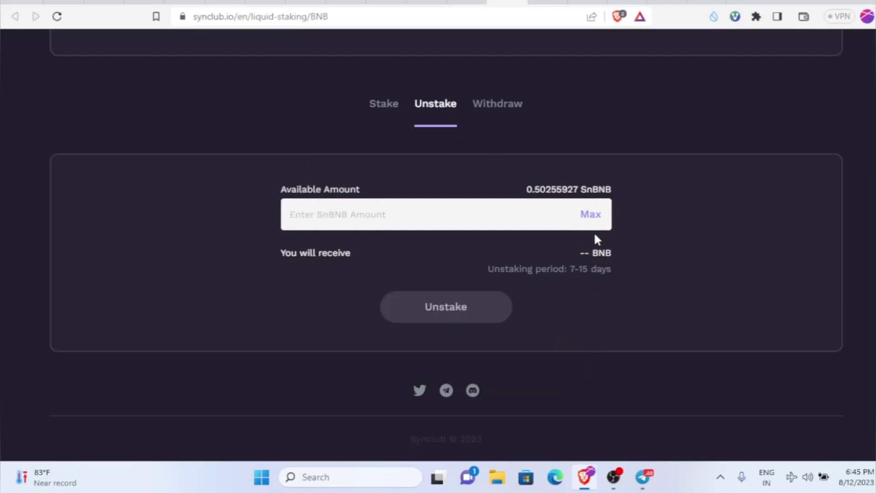
{"action": "triple_click", "coordinate": [565, 190]}
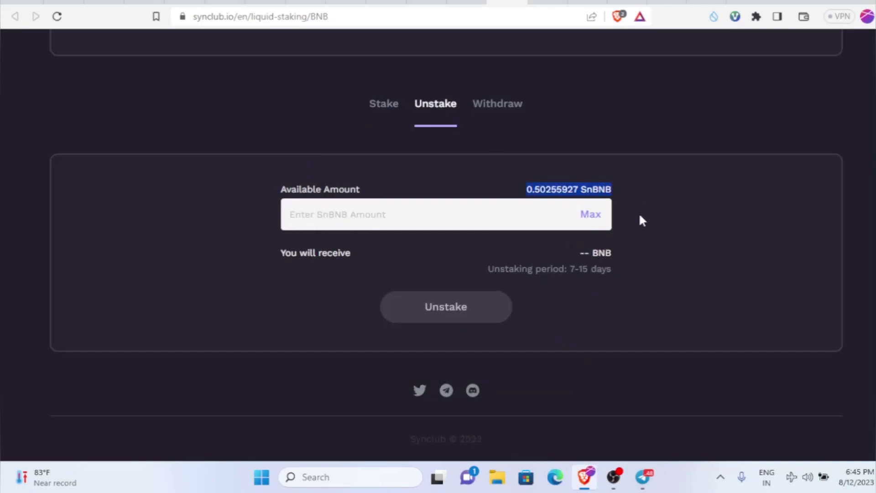
{"action": "left_click", "coordinate": [588, 218]}
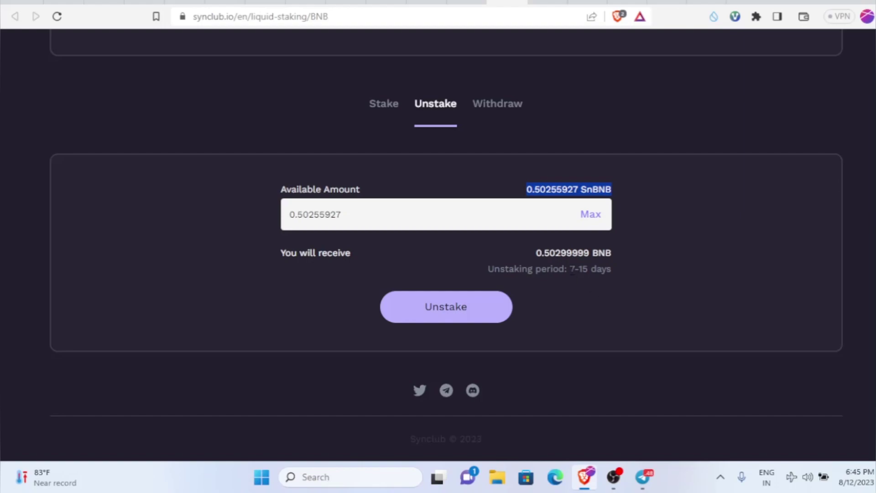
{"action": "left_click_drag", "start_coordinate": [570, 269], "coordinate": [603, 270]}
{"action": "left_click", "coordinate": [486, 109]}
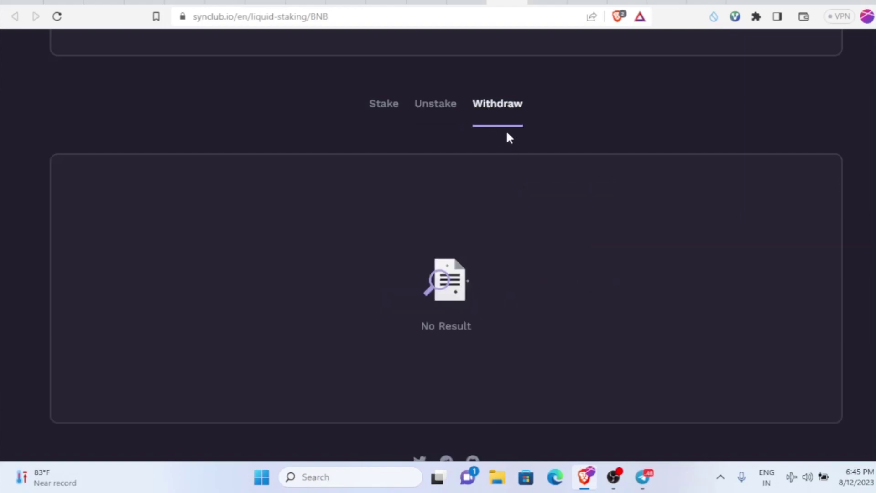
{"action": "left_click", "coordinate": [384, 104]}
{"action": "scroll", "coordinate": [422, 121], "scroll_direction": "up", "scroll_amount": 5}
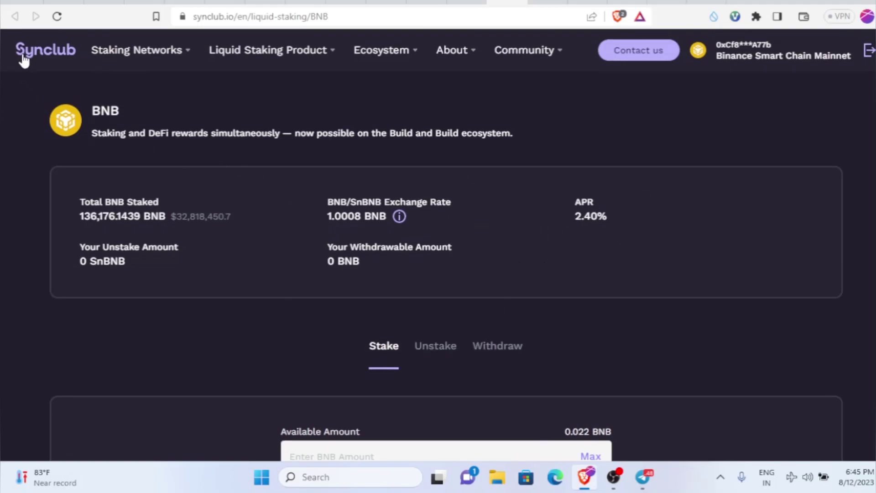
Return to the SnBNB Early Adopters campaign on Galxe and verify the "Mint any amount of SnBNB" task
{"action": "left_click", "coordinate": [428, 3]}
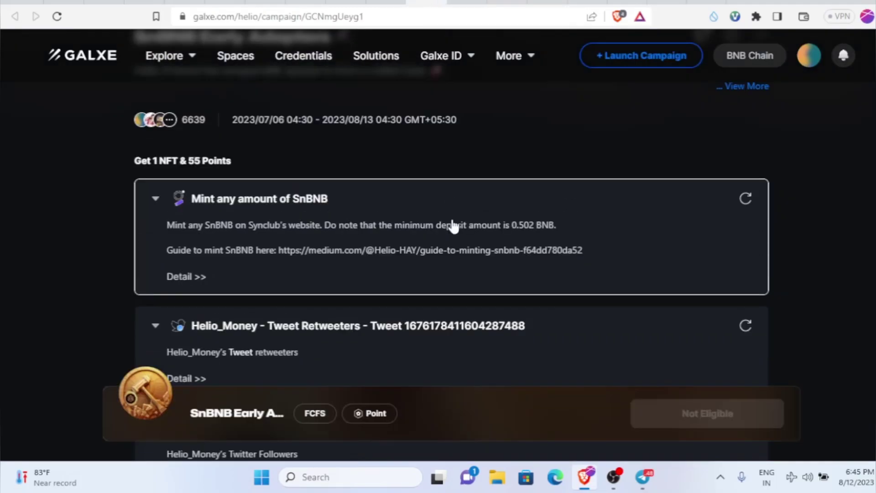
{"action": "scroll", "coordinate": [453, 226], "scroll_direction": "up", "scroll_amount": 1}
{"action": "left_click", "coordinate": [745, 256]}
{"action": "left_click", "coordinate": [260, 258]}
{"action": "mouse_move", "coordinate": [746, 265]}
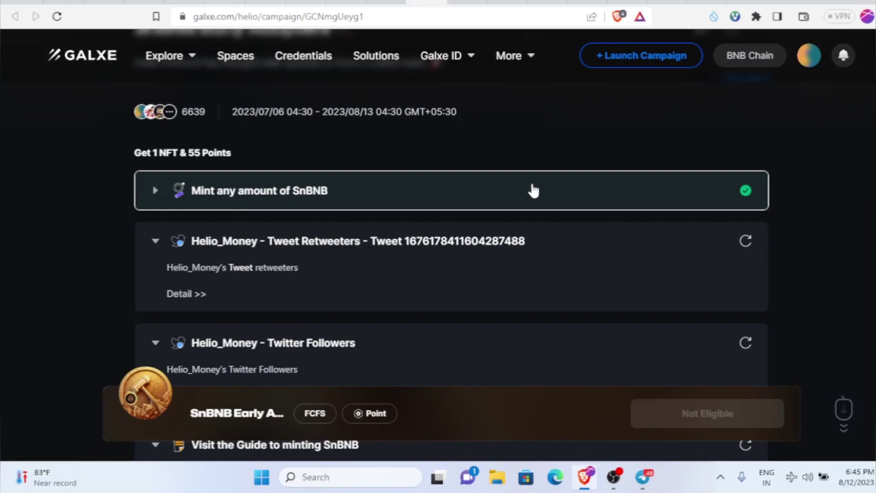
{"action": "mouse_move", "coordinate": [748, 194]}
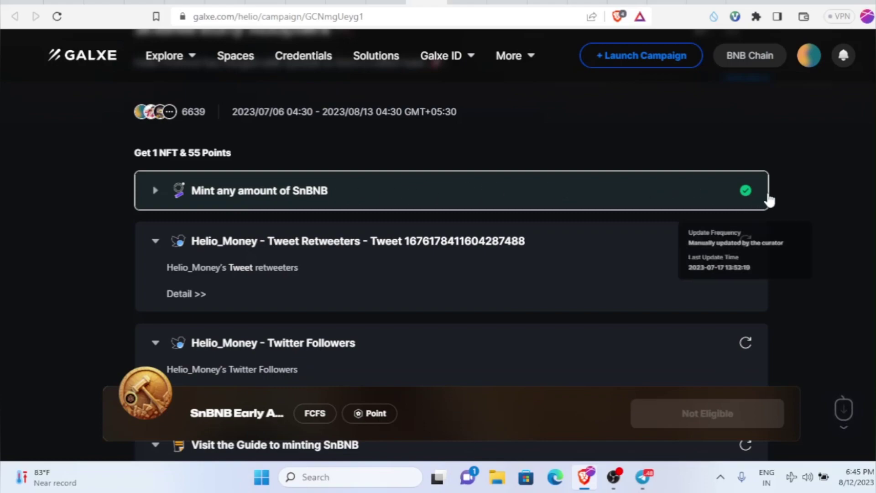
Open the Helio_Money Tweet Retweeters task's call-to-action link on Twitter and retweet Helio Protocol's merger announcement
{"action": "scroll", "coordinate": [419, 216], "scroll_direction": "down", "scroll_amount": 1}
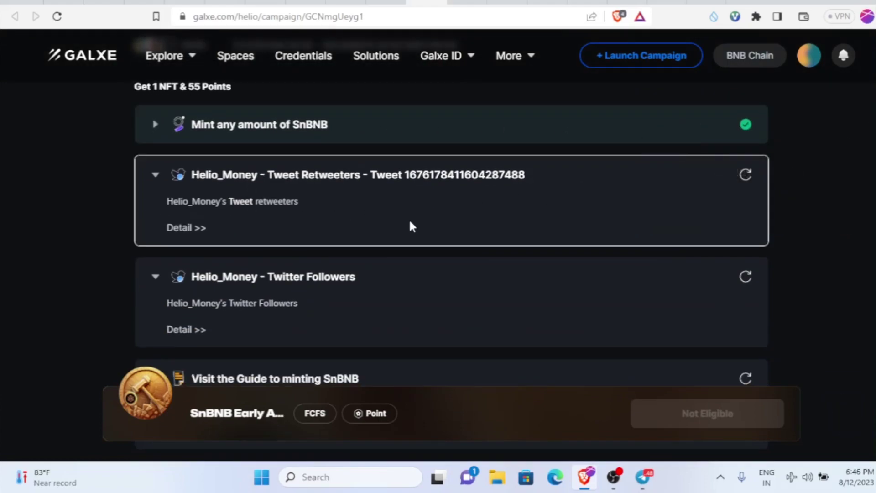
{"action": "left_click", "coordinate": [193, 229]}
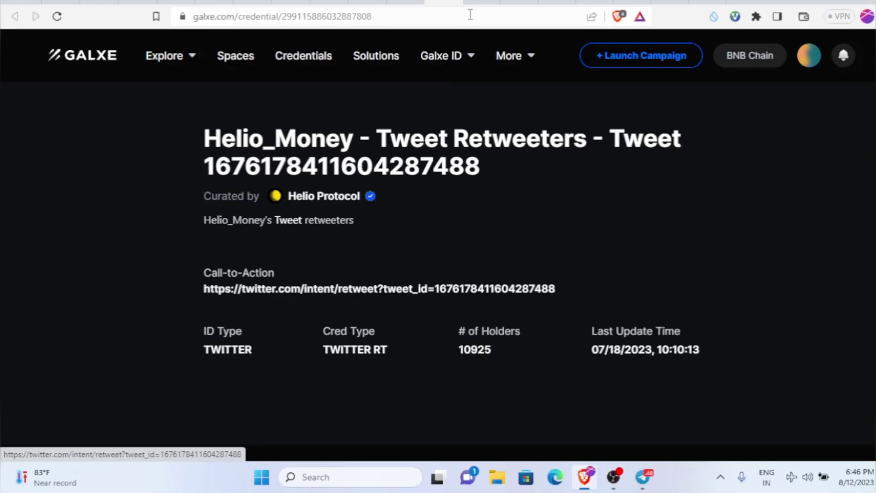
{"action": "left_click", "coordinate": [477, 2]}
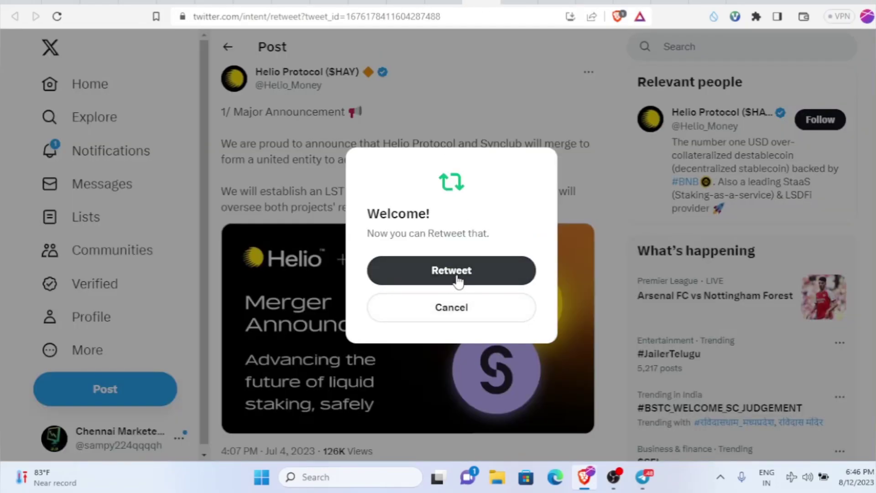
{"action": "left_click", "coordinate": [458, 282]}
{"action": "scroll", "coordinate": [458, 282], "scroll_direction": "down", "scroll_amount": 3}
{"action": "scroll", "coordinate": [458, 282], "scroll_direction": "up", "scroll_amount": 3}
Return to the Galxe campaign and try to verify the Helio_Money Tweet Retweeters task
{"action": "left_click", "coordinate": [405, 4]}
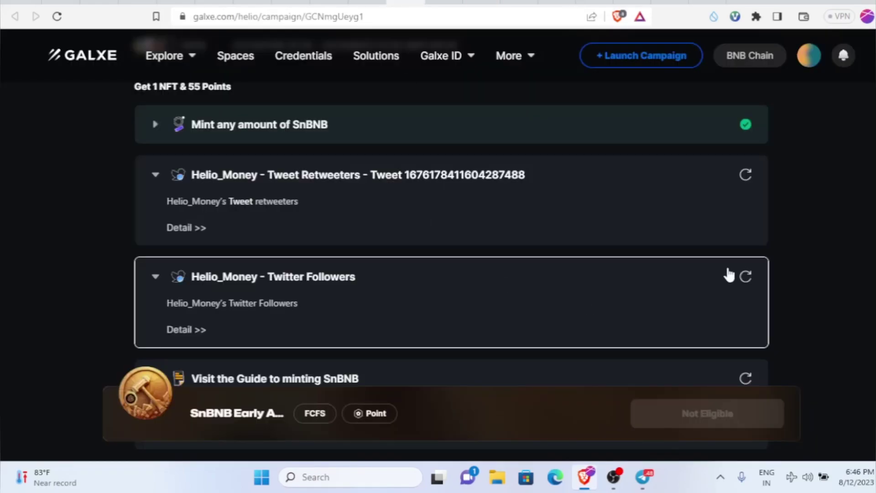
{"action": "left_click", "coordinate": [745, 174]}
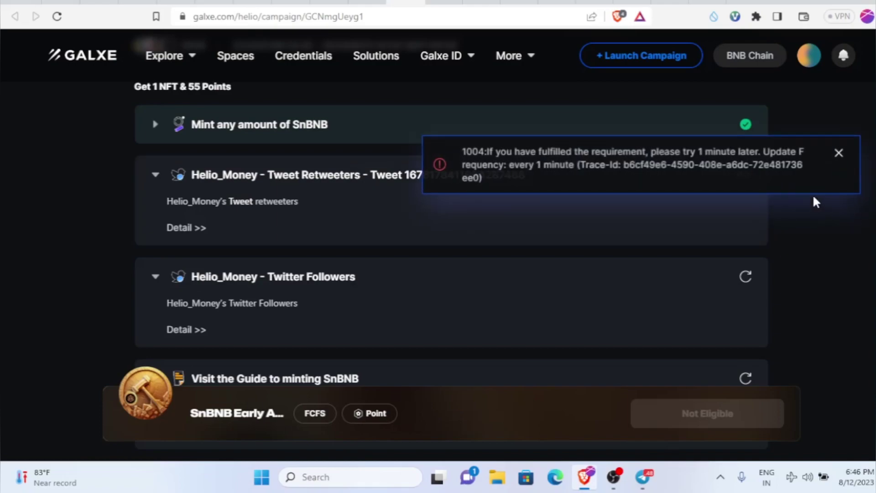
{"action": "left_click", "coordinate": [842, 154]}
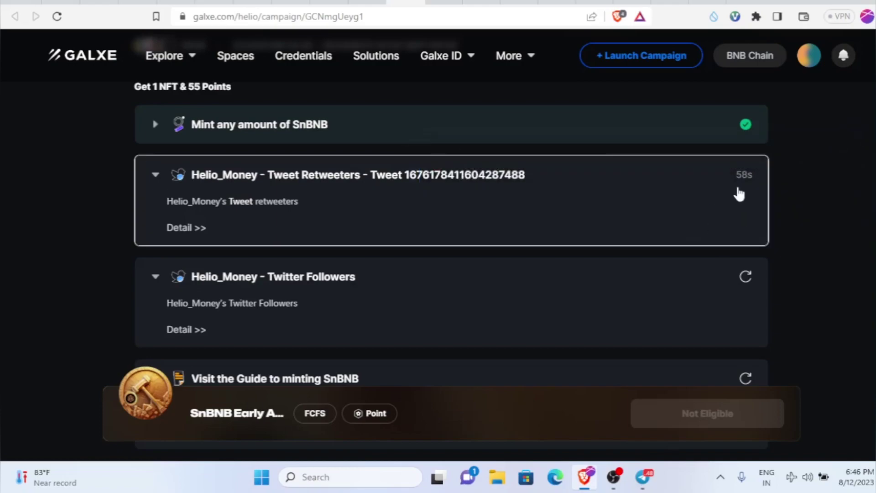
Open the Helio_Money Twitter Followers task's call-to-action link and follow the Helio Protocol account on Twitter
{"action": "scroll", "coordinate": [641, 137], "scroll_direction": "down", "scroll_amount": 1}
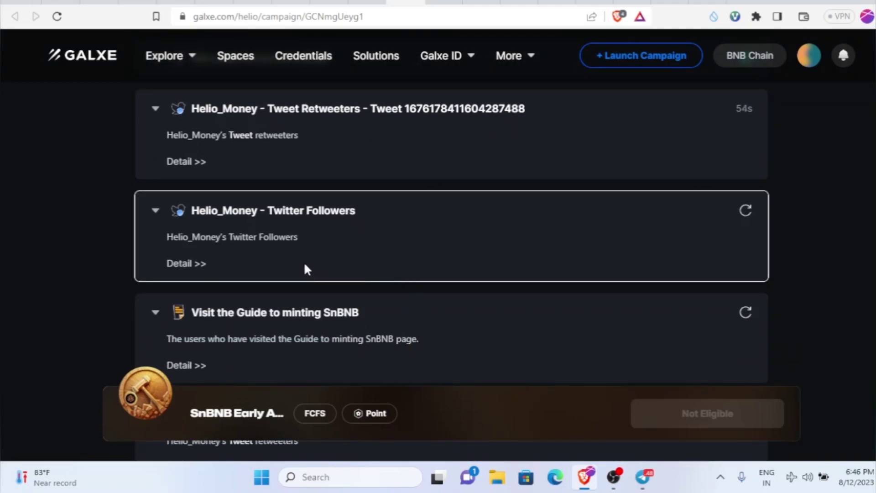
{"action": "left_click", "coordinate": [201, 264]}
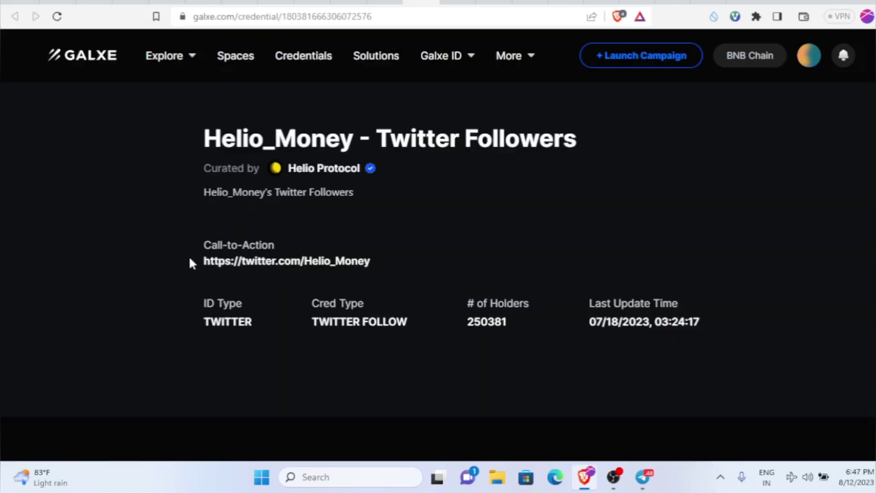
{"action": "left_click", "coordinate": [307, 267]}
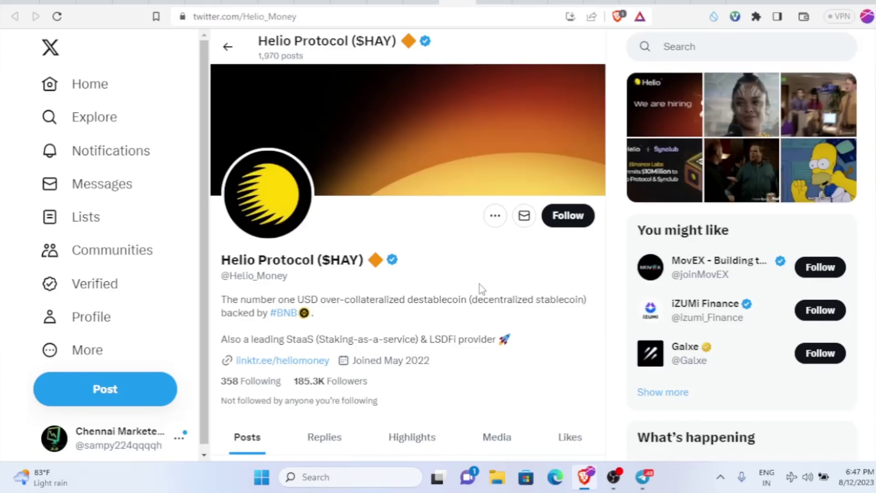
{"action": "scroll", "coordinate": [439, 316], "scroll_direction": "down", "scroll_amount": 1}
{"action": "scroll", "coordinate": [439, 316], "scroll_direction": "up", "scroll_amount": 1}
{"action": "left_click", "coordinate": [568, 214]}
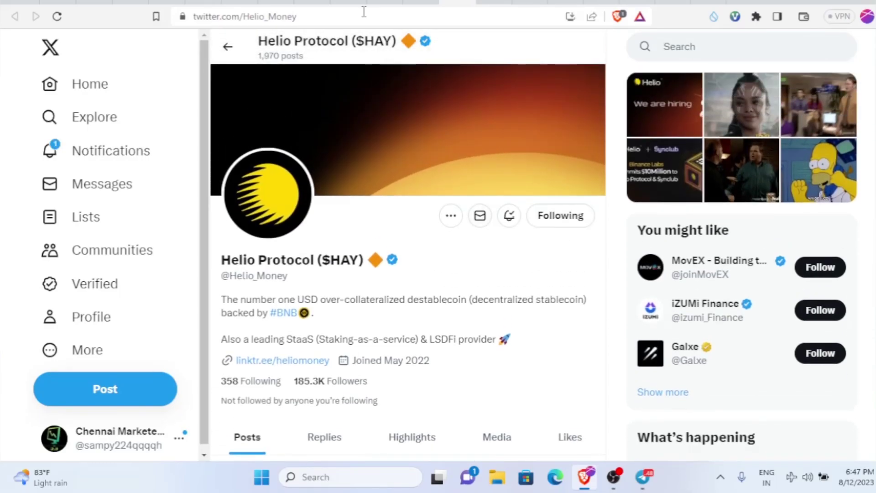
Return to the Galxe campaign and open the guide for the "Visit the Guide to minting SnBNB" task, continuing past the risk warning
{"action": "key", "text": "ctrl+w"}
{"action": "scroll", "coordinate": [391, 226], "scroll_direction": "down", "scroll_amount": 4}
{"action": "scroll", "coordinate": [378, 247], "scroll_direction": "up", "scroll_amount": 1}
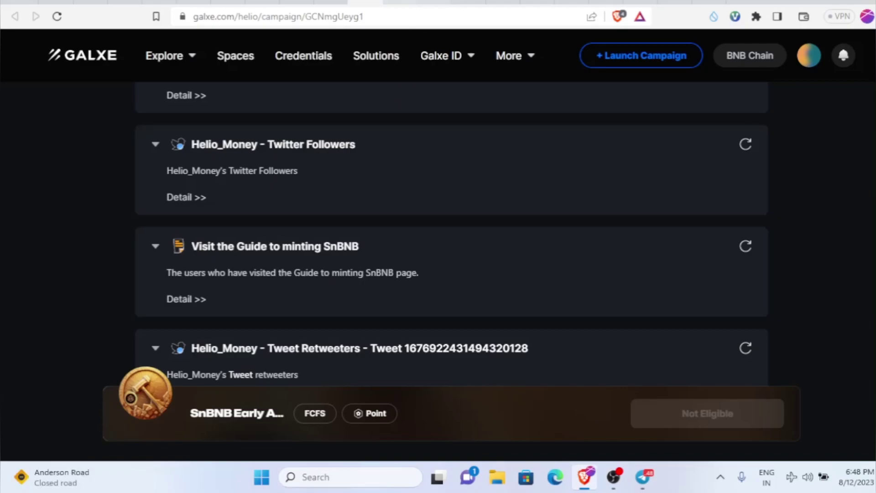
{"action": "left_click", "coordinate": [337, 274]}
{"action": "scroll", "coordinate": [368, 249], "scroll_direction": "down", "scroll_amount": 2}
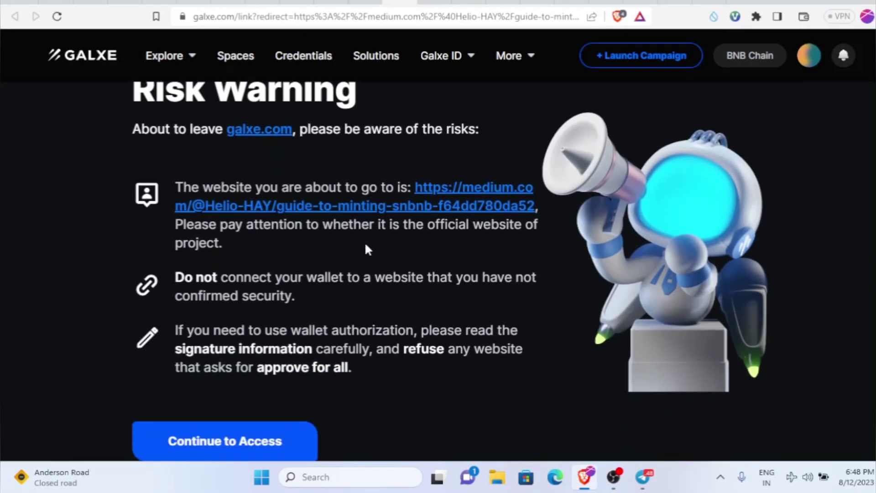
{"action": "left_click", "coordinate": [268, 443]}
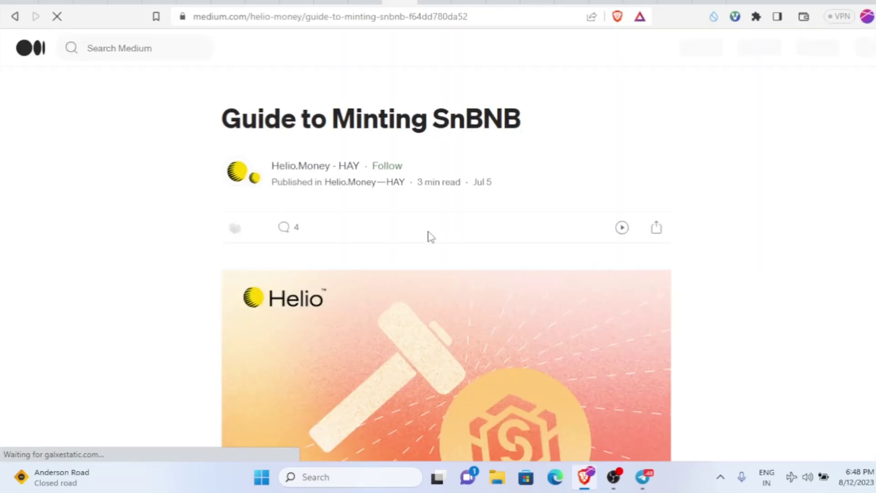
Find SnBNB's contract address in Step 4 of the minting guide and copy it
{"action": "scroll", "coordinate": [430, 236], "scroll_direction": "down", "scroll_amount": 3}
{"action": "scroll", "coordinate": [431, 236], "scroll_direction": "down", "scroll_amount": 20}
{"action": "scroll", "coordinate": [429, 240], "scroll_direction": "down", "scroll_amount": 10}
{"action": "scroll", "coordinate": [429, 239], "scroll_direction": "down", "scroll_amount": 8}
{"action": "scroll", "coordinate": [631, 231], "scroll_direction": "up", "scroll_amount": 10}
{"action": "scroll", "coordinate": [634, 230], "scroll_direction": "up", "scroll_amount": 3}
{"action": "scroll", "coordinate": [634, 231], "scroll_direction": "down", "scroll_amount": 12}
{"action": "scroll", "coordinate": [637, 233], "scroll_direction": "down", "scroll_amount": 5}
{"action": "left_click_drag", "start_coordinate": [553, 255], "coordinate": [217, 269]}
{"action": "key", "text": "ctrl+c"}
Open the MetaMask wallet's token list and start importing a custom token
{"action": "left_click", "coordinate": [686, 190]}
{"action": "left_click", "coordinate": [756, 17]}
{"action": "left_click", "coordinate": [722, 137]}
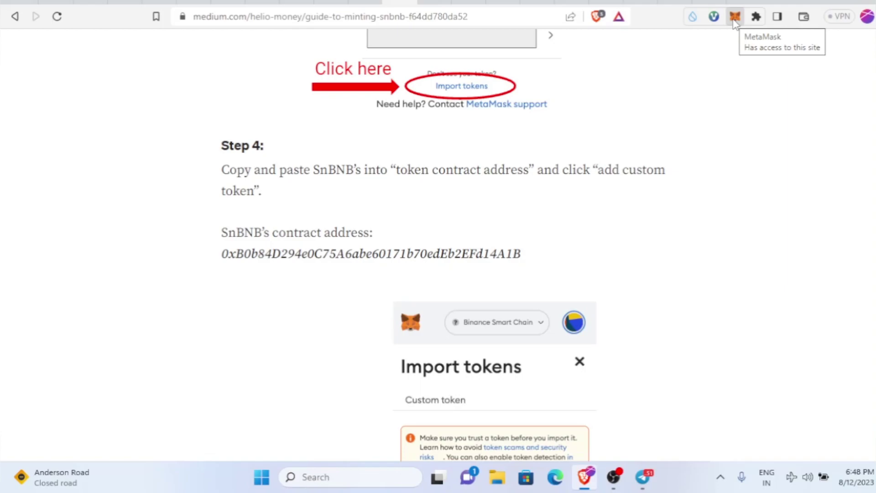
{"action": "left_click", "coordinate": [735, 17]}
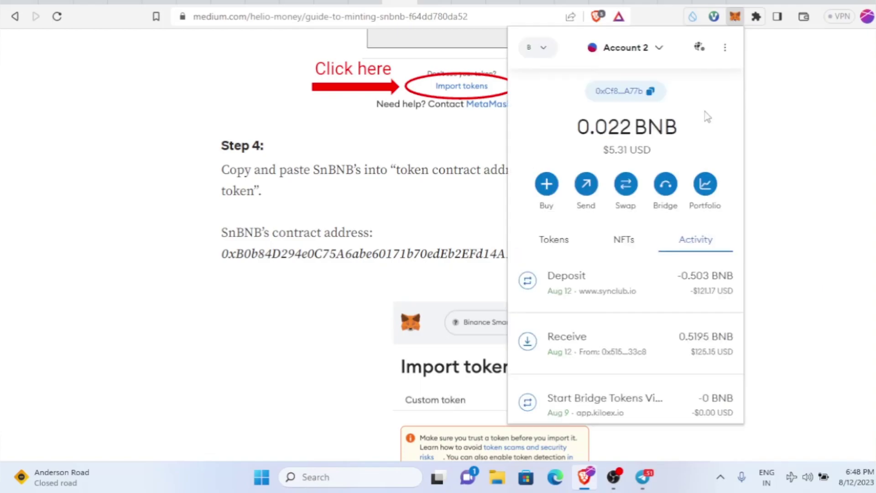
{"action": "left_click", "coordinate": [565, 241]}
{"action": "scroll", "coordinate": [611, 355], "scroll_direction": "down", "scroll_amount": 3}
{"action": "scroll", "coordinate": [611, 355], "scroll_direction": "up", "scroll_amount": 3}
{"action": "scroll", "coordinate": [612, 355], "scroll_direction": "down", "scroll_amount": 3}
{"action": "left_click", "coordinate": [557, 326]}
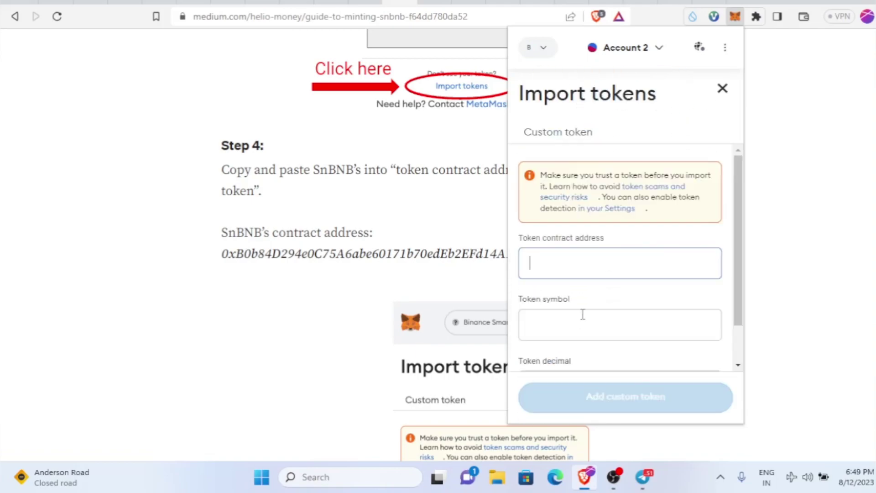
Enter the copied contract address as the custom token and import SnBNB into MetaMask
{"action": "right_click", "coordinate": [565, 268]}
{"action": "left_click", "coordinate": [608, 122]}
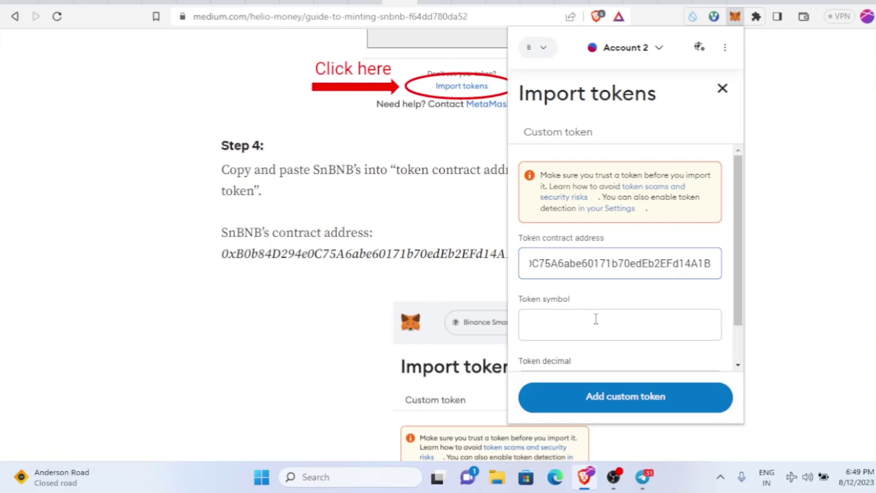
{"action": "left_click", "coordinate": [665, 406]}
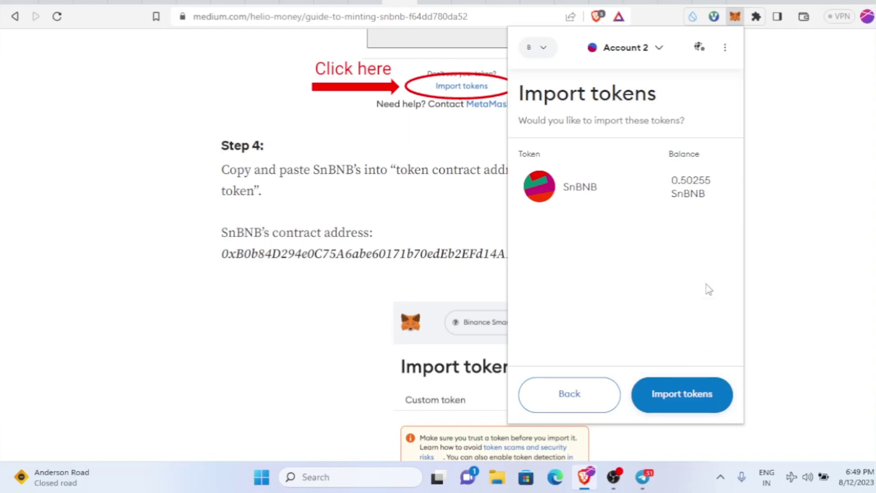
{"action": "left_click_drag", "start_coordinate": [670, 182], "coordinate": [716, 201]}
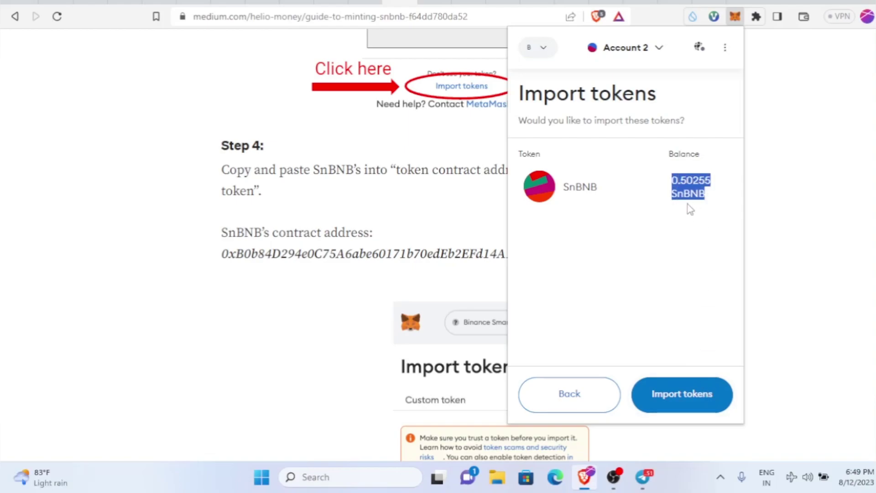
{"action": "left_click", "coordinate": [693, 400]}
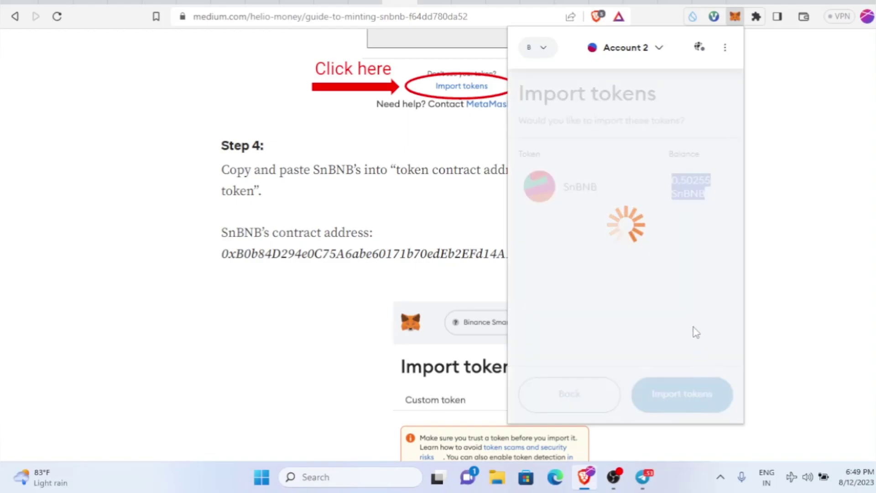
Check the SnBNB balance in MetaMask's token list and close the wallet
{"action": "left_click_drag", "start_coordinate": [674, 167], "coordinate": [689, 145]}
{"action": "left_click", "coordinate": [564, 78]}
{"action": "left_click", "coordinate": [526, 89]}
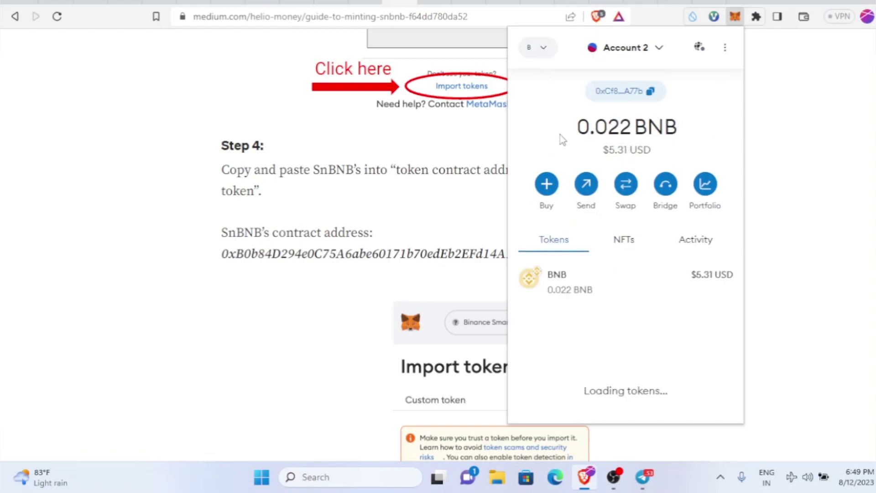
{"action": "scroll", "coordinate": [693, 294], "scroll_direction": "down", "scroll_amount": 3}
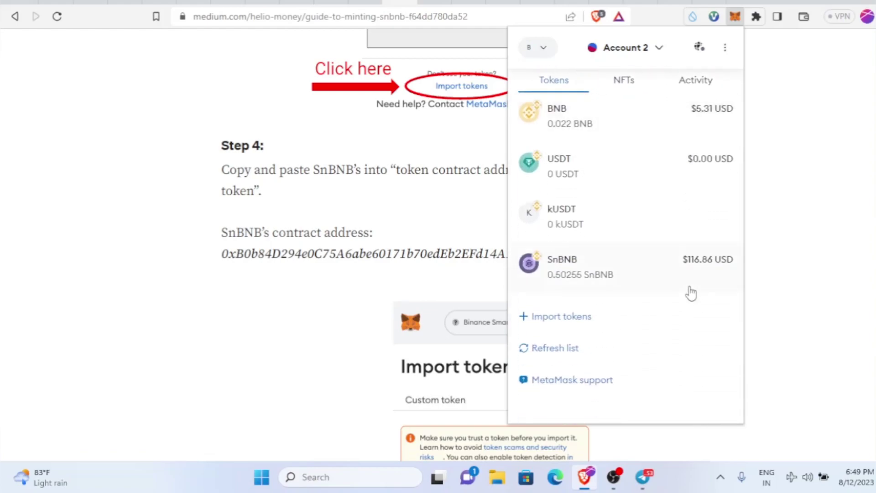
{"action": "scroll", "coordinate": [690, 296], "scroll_direction": "up", "scroll_amount": 1}
{"action": "scroll", "coordinate": [685, 298], "scroll_direction": "up", "scroll_amount": 2}
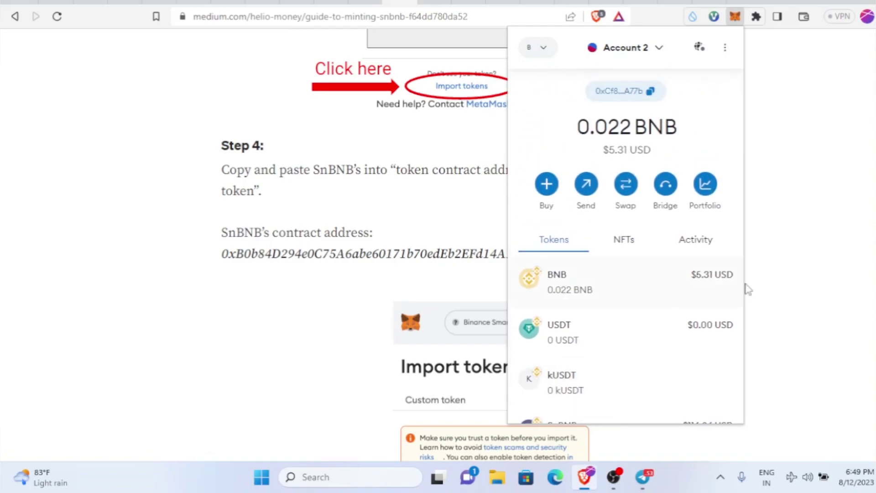
{"action": "left_click", "coordinate": [814, 177]}
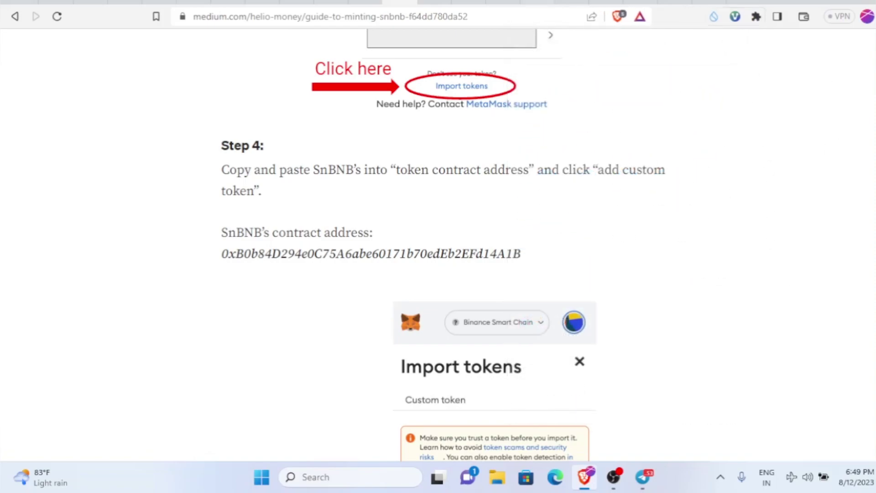
Return to the Galxe campaign and verify the guide visit, Tweet Retweeters and Twitter Followers tasks, handling the Twitter authorization request
{"action": "key", "text": "ctrl+w"}
{"action": "scroll", "coordinate": [493, 317], "scroll_direction": "down", "scroll_amount": 1}
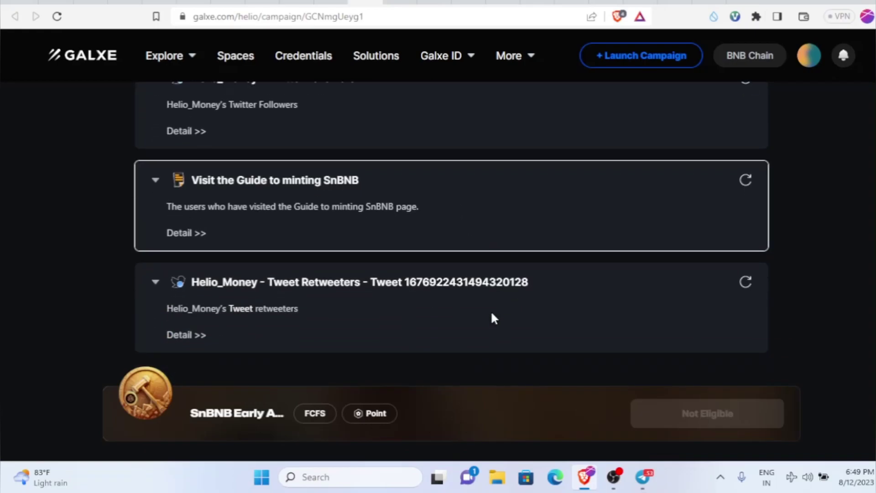
{"action": "scroll", "coordinate": [716, 254], "scroll_direction": "up", "scroll_amount": 3}
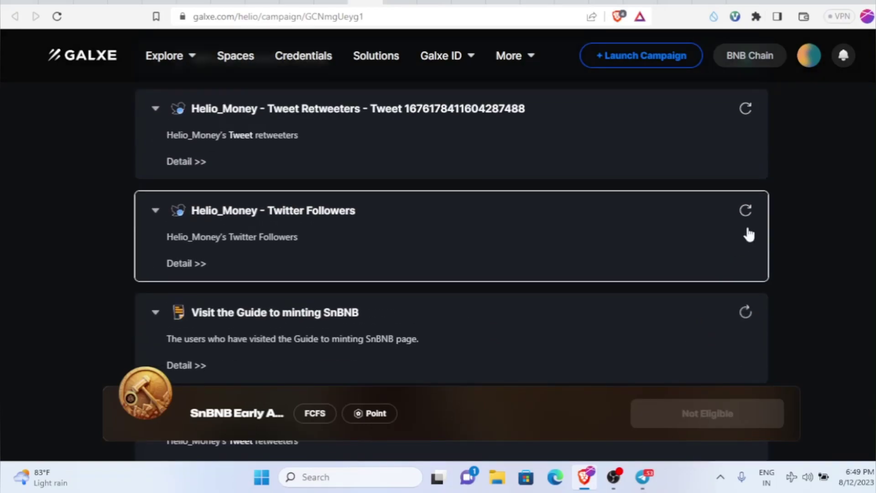
{"action": "scroll", "coordinate": [731, 239], "scroll_direction": "up", "scroll_amount": 3}
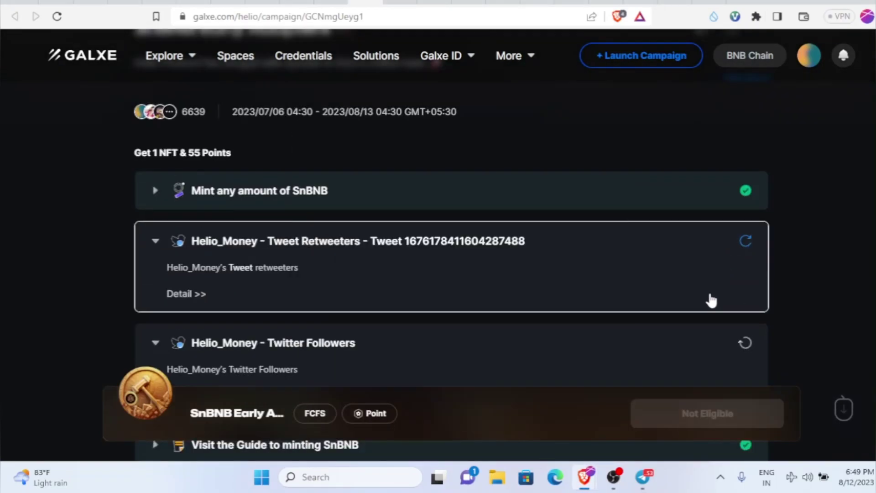
{"action": "scroll", "coordinate": [740, 287], "scroll_direction": "down", "scroll_amount": 2}
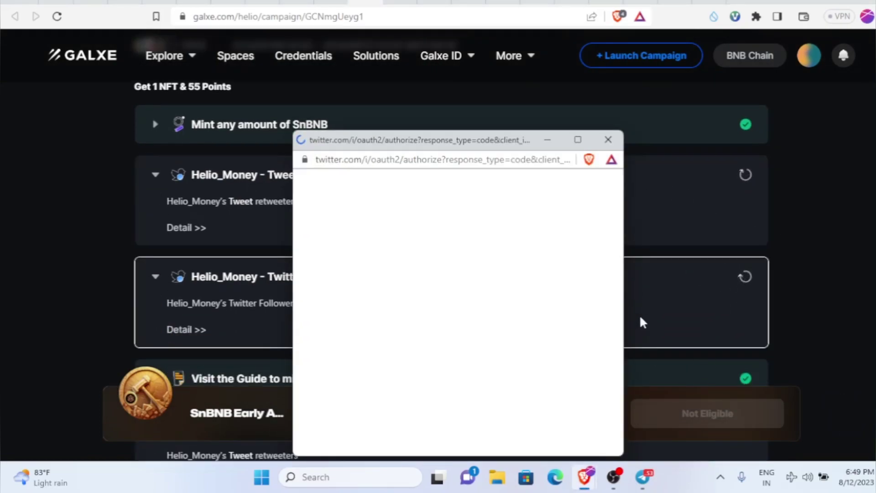
{"action": "left_click", "coordinate": [479, 307]}
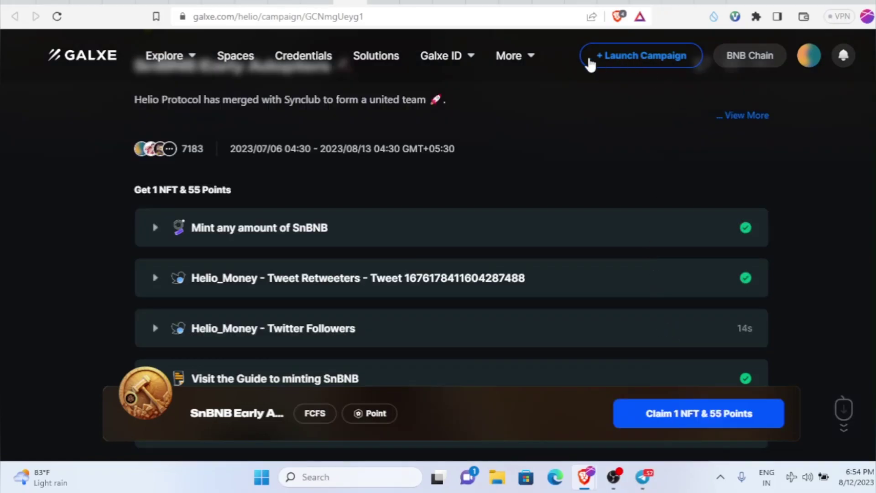
Check the campaign's task list, claim the 1 NFT & 55 Points reward, and confirm the claim transaction in MetaMask
{"action": "scroll", "coordinate": [552, 205], "scroll_direction": "down", "scroll_amount": 5}
{"action": "scroll", "coordinate": [557, 209], "scroll_direction": "up", "scroll_amount": 4}
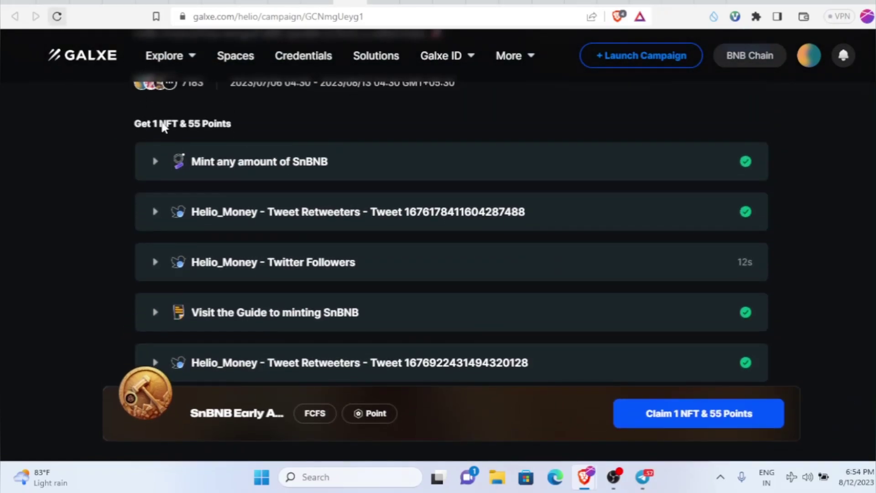
{"action": "scroll", "coordinate": [593, 260], "scroll_direction": "down", "scroll_amount": 1}
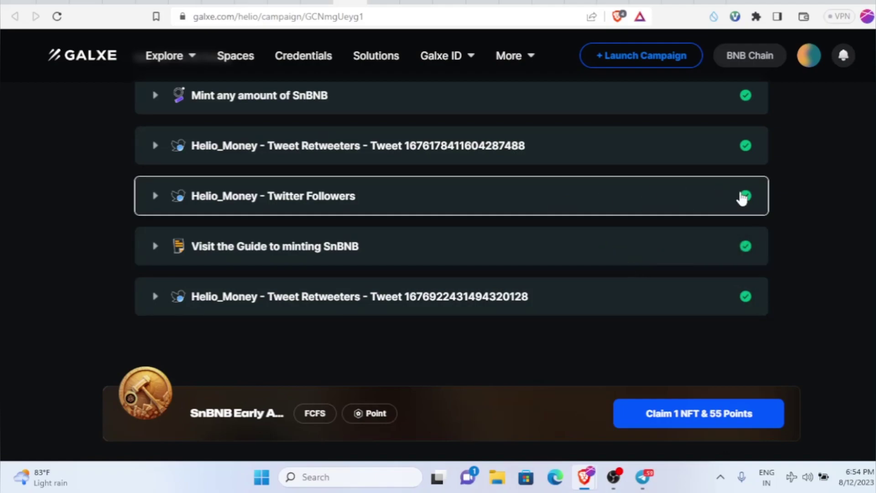
{"action": "scroll", "coordinate": [645, 299], "scroll_direction": "down", "scroll_amount": 2}
{"action": "scroll", "coordinate": [645, 299], "scroll_direction": "down", "scroll_amount": 2}
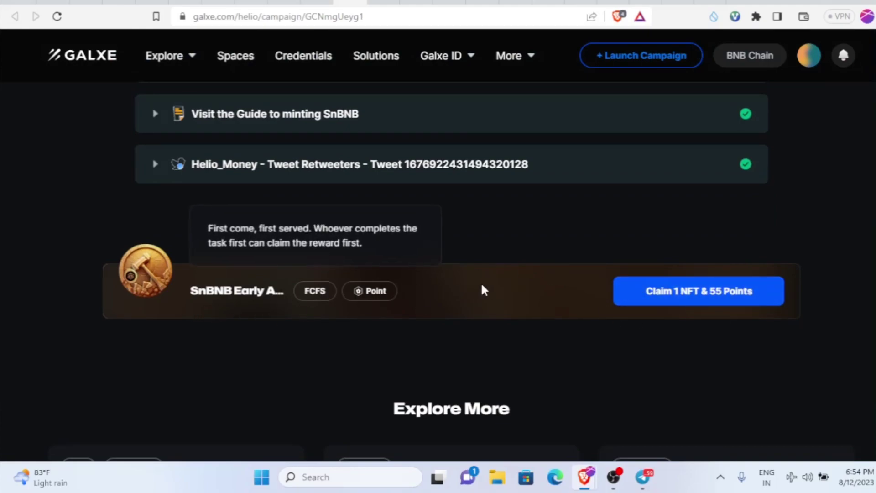
{"action": "left_click", "coordinate": [671, 296]}
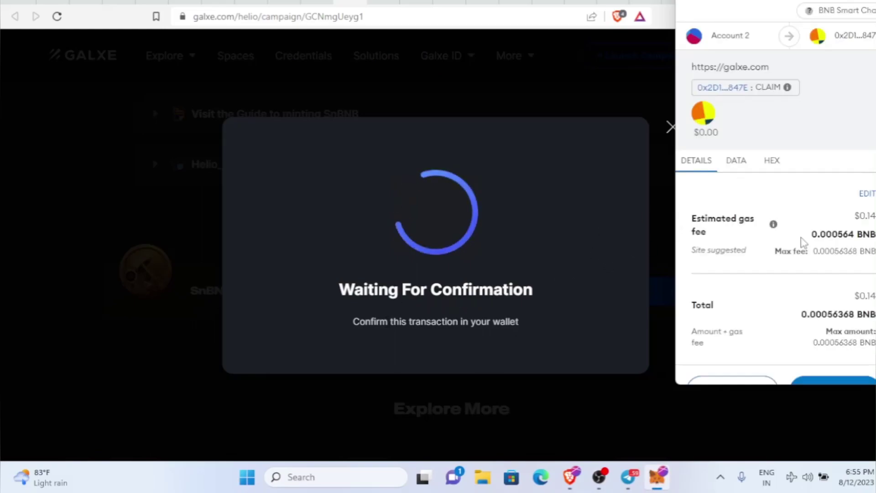
{"action": "scroll", "coordinate": [803, 242], "scroll_direction": "down", "scroll_amount": 1}
{"action": "left_click_drag", "start_coordinate": [873, 192], "coordinate": [855, 189]}
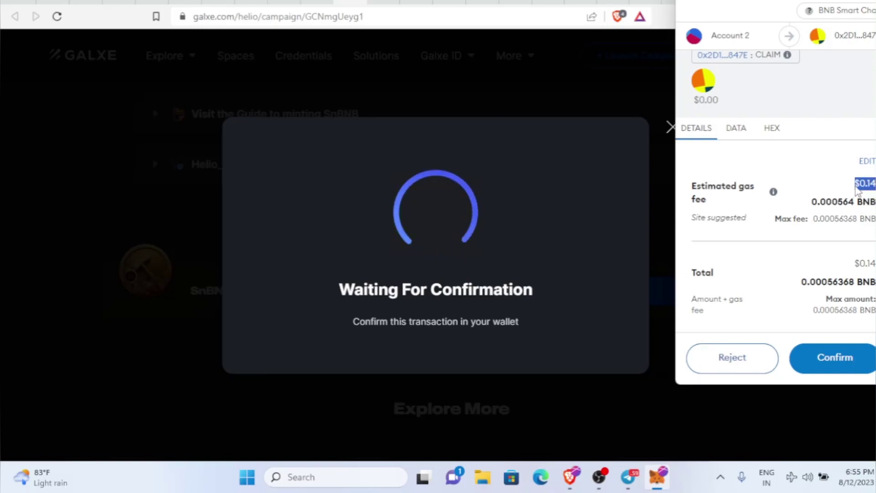
{"action": "left_click", "coordinate": [851, 191]}
{"action": "left_click", "coordinate": [849, 365]}
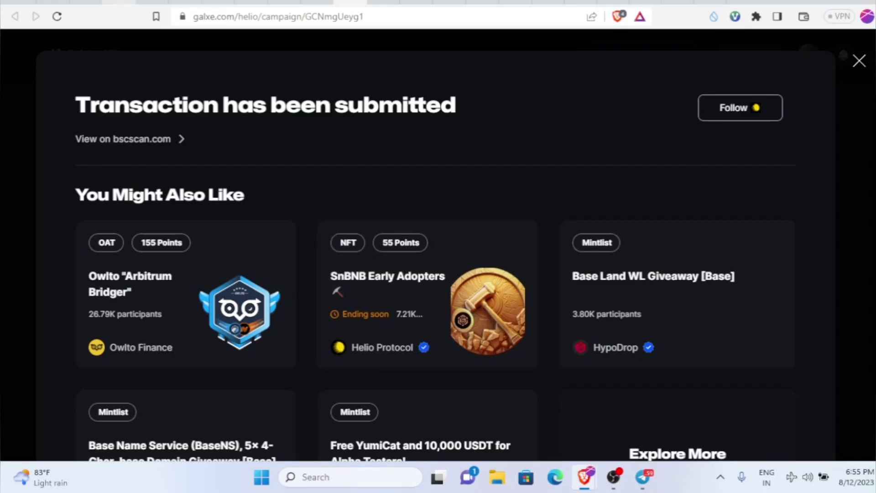
Close the Galxe campaign and read the reminder to hold the OAT in Helio Protocol's post about the extended SnBNB campaign
{"action": "key", "text": "ctrl+w"}
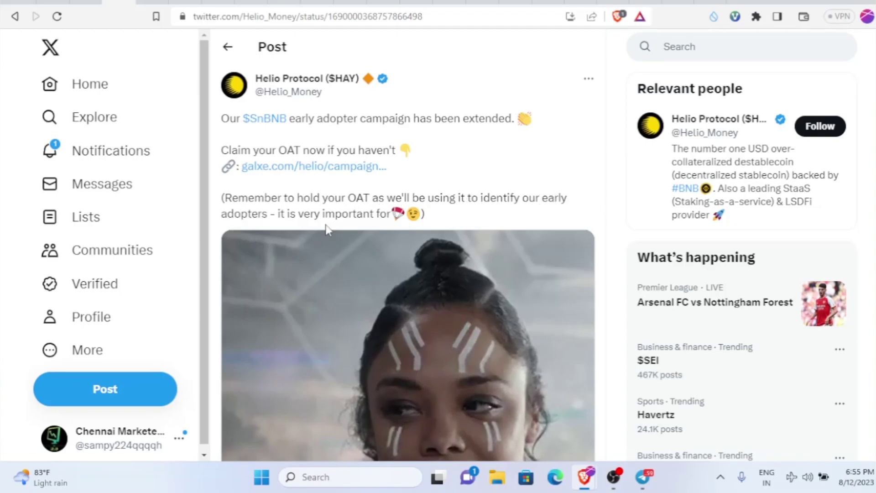
{"action": "left_click_drag", "start_coordinate": [375, 217], "coordinate": [400, 219]}
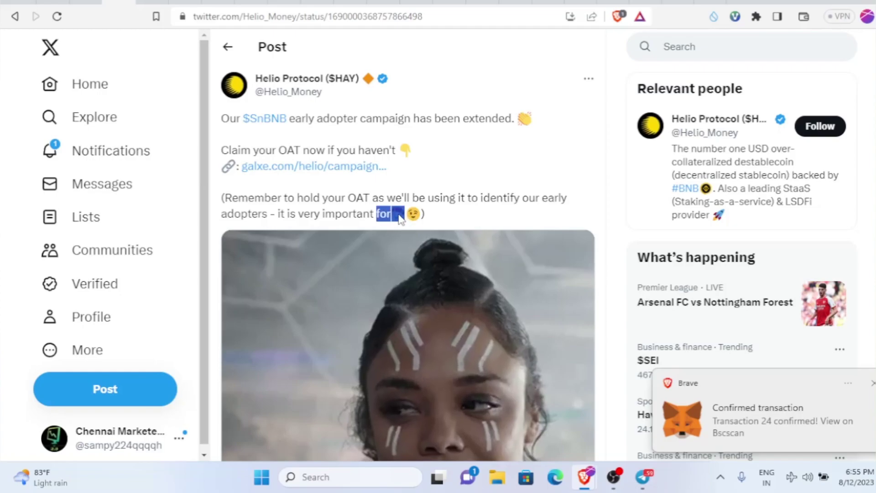
{"action": "left_click_drag", "start_coordinate": [277, 214], "coordinate": [415, 215]}
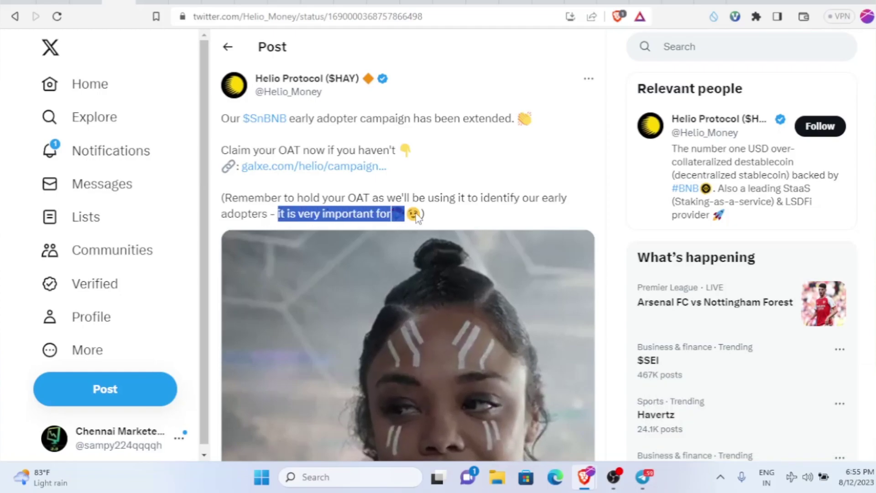
{"action": "left_click_drag", "start_coordinate": [425, 218], "coordinate": [277, 215]}
{"action": "left_click", "coordinate": [437, 214]}
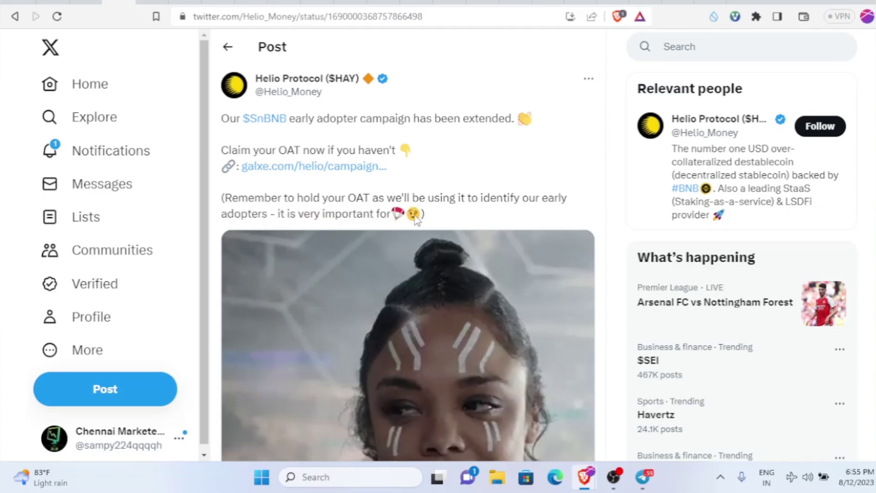
{"action": "scroll", "coordinate": [399, 212], "scroll_direction": "down", "scroll_amount": 1}
{"action": "scroll", "coordinate": [400, 212], "scroll_direction": "up", "scroll_amount": 1}
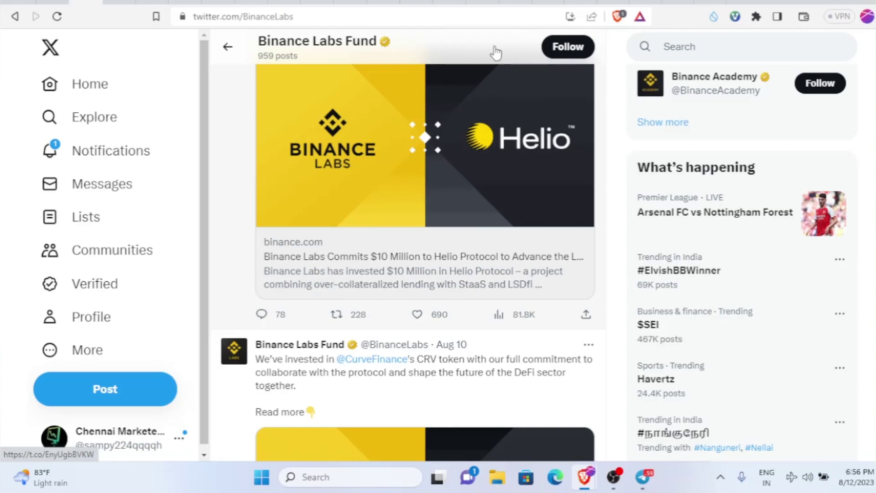
Switch to Synclub's BNB liquid staking page and fill the Unstake form with the maximum SnBNB amount
{"action": "left_click", "coordinate": [607, 2]}
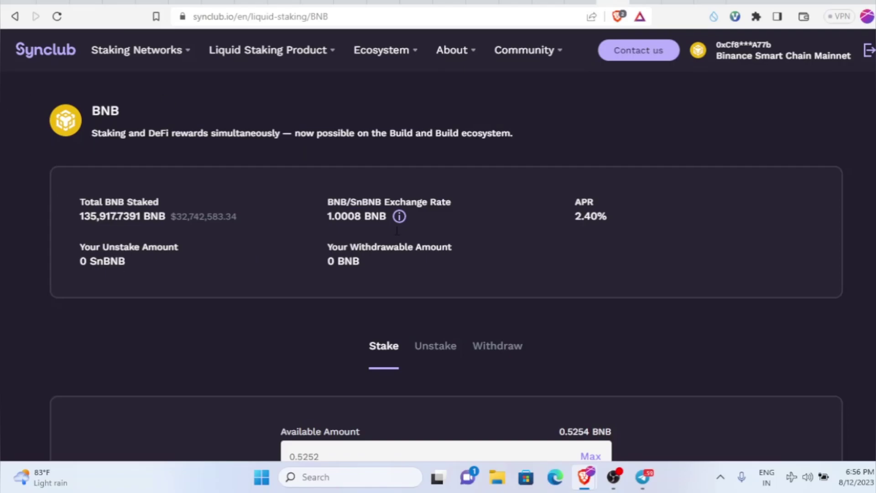
{"action": "scroll", "coordinate": [361, 219], "scroll_direction": "down", "scroll_amount": 3}
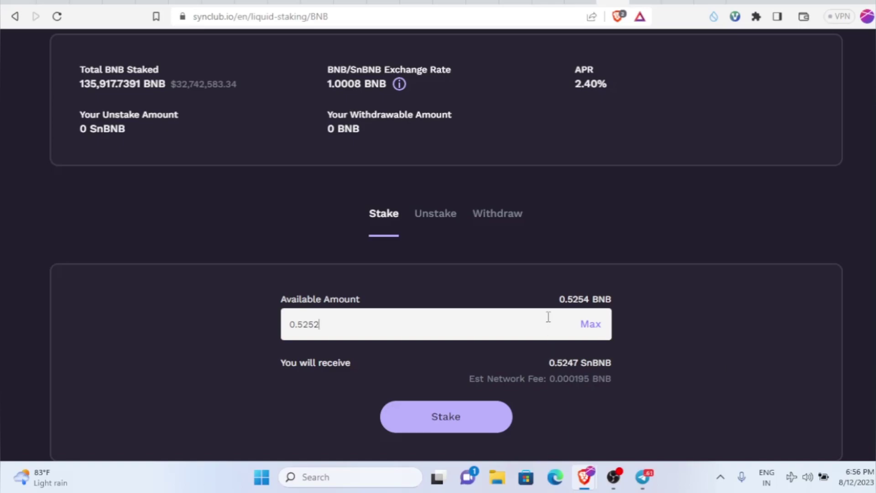
{"action": "left_click", "coordinate": [439, 213]}
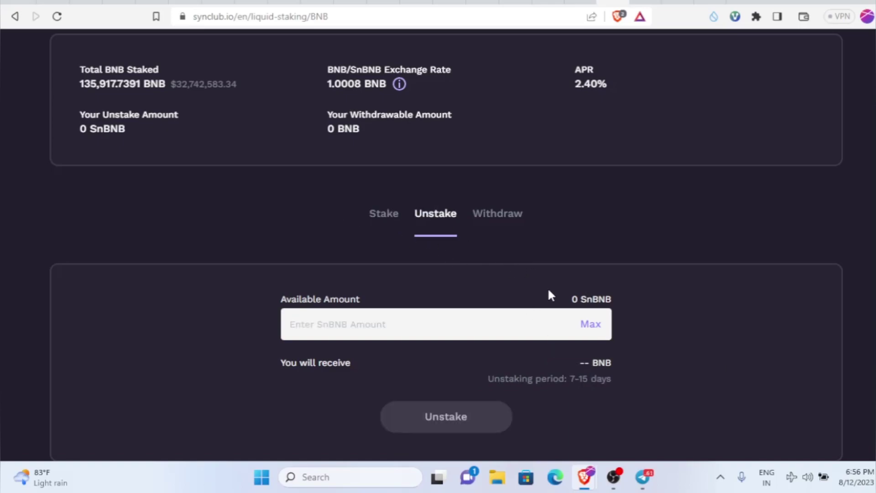
{"action": "left_click", "coordinate": [594, 324]}
Disconnect the wallet from Synclub
{"action": "scroll", "coordinate": [722, 260], "scroll_direction": "up", "scroll_amount": 2}
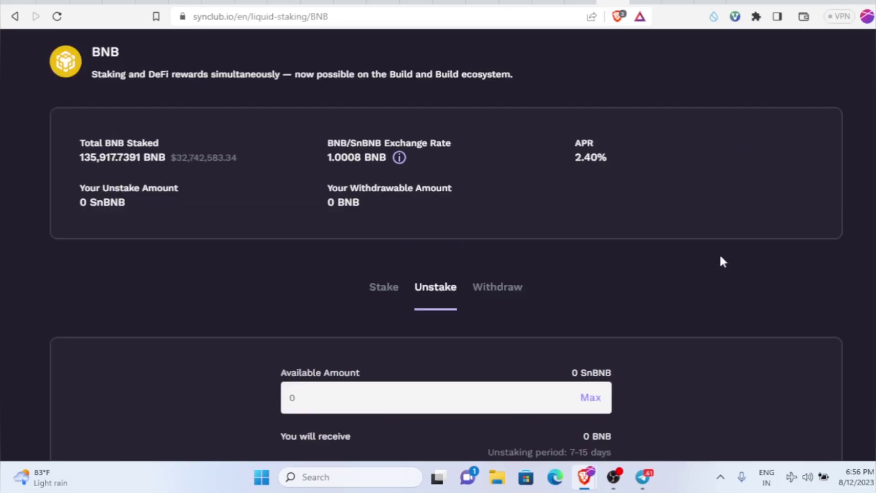
{"action": "scroll", "coordinate": [723, 262], "scroll_direction": "up", "scroll_amount": 1}
{"action": "left_click", "coordinate": [868, 51]}
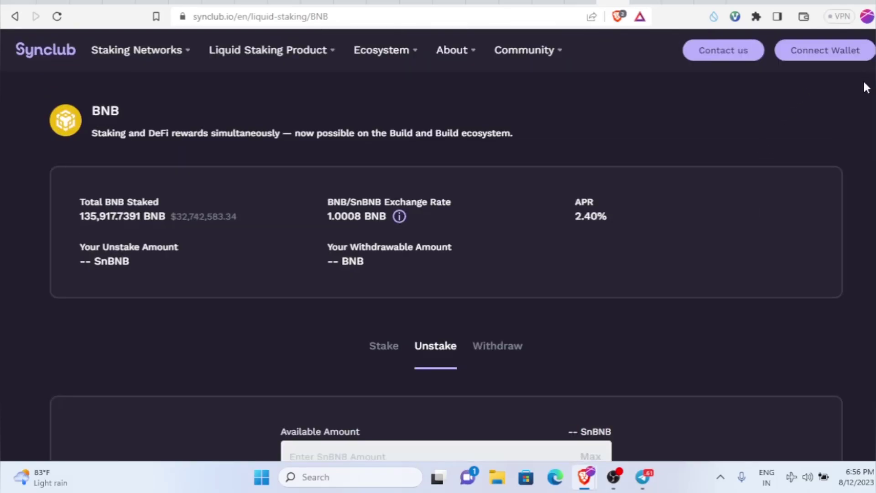
Reconnect the wallet to Synclub and fill the Unstake form with the maximum available SnBNB amount
{"action": "left_click", "coordinate": [840, 50]}
{"action": "left_click", "coordinate": [501, 242]}
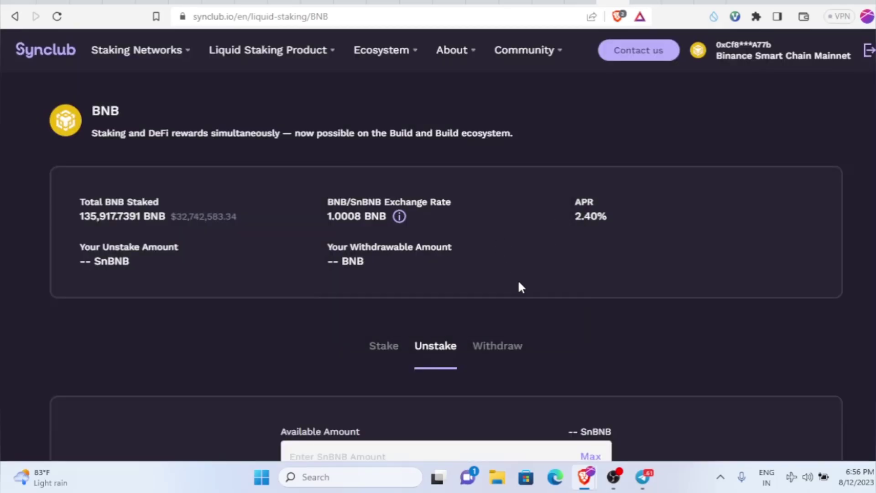
{"action": "scroll", "coordinate": [518, 288], "scroll_direction": "down", "scroll_amount": 5}
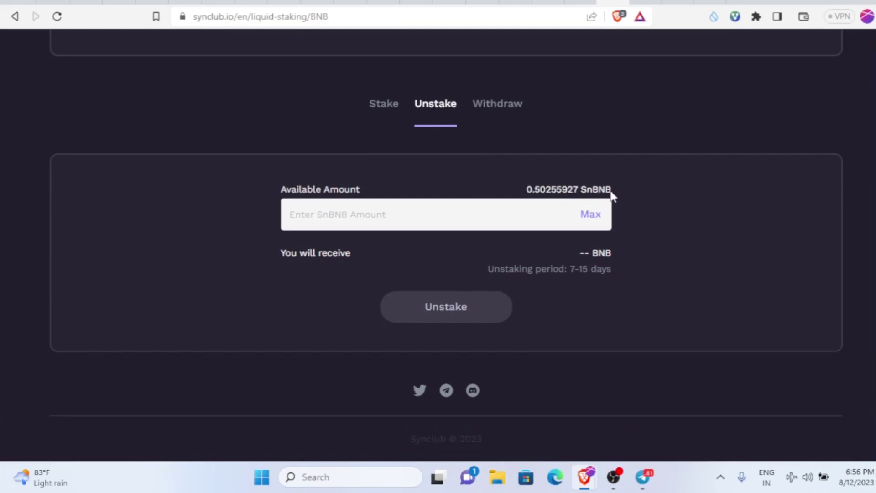
{"action": "left_click", "coordinate": [589, 214]}
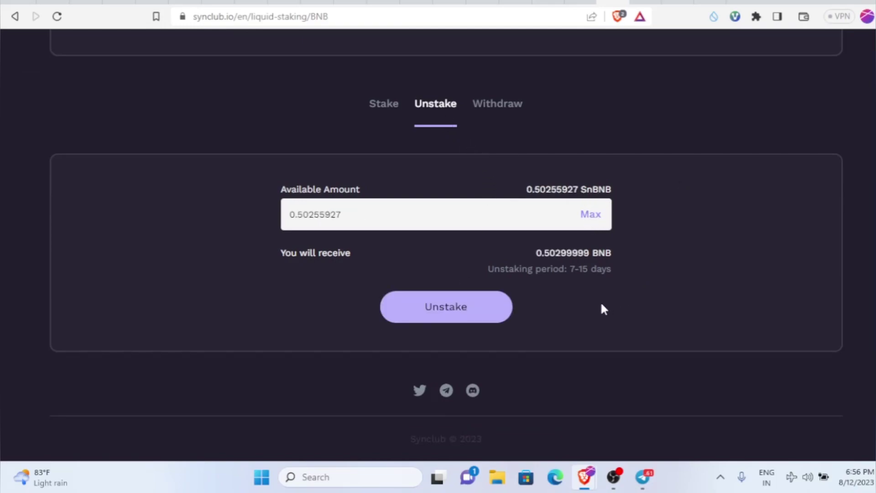
Submit the unstake request and approve a spending cap of 0.502559279320633815 SnBNB in MetaMask
{"action": "left_click", "coordinate": [451, 313]}
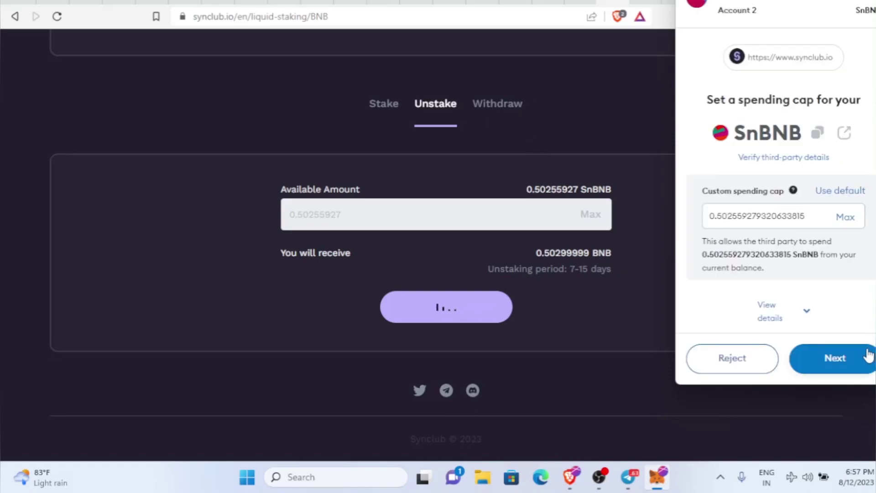
{"action": "left_click", "coordinate": [868, 355]}
{"action": "scroll", "coordinate": [862, 347], "scroll_direction": "down", "scroll_amount": 1}
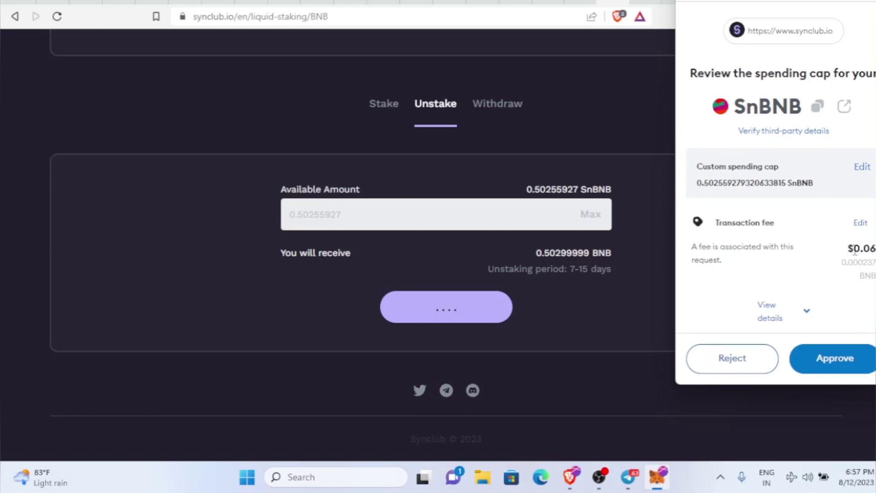
{"action": "left_click", "coordinate": [861, 360]}
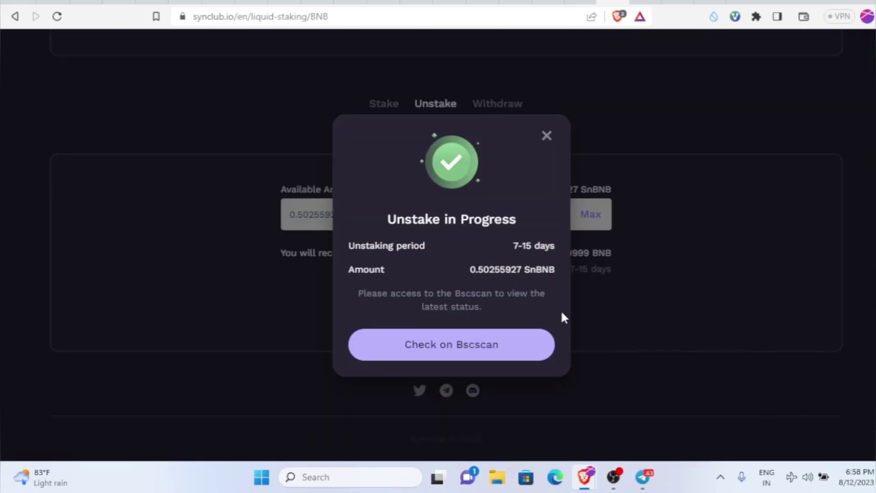
Read the unstaking period and amount in the unstake confirmation, and close it
{"action": "left_click_drag", "start_coordinate": [398, 230], "coordinate": [522, 219]}
{"action": "left_click", "coordinate": [522, 219]}
{"action": "left_click_drag", "start_coordinate": [359, 240], "coordinate": [559, 252]}
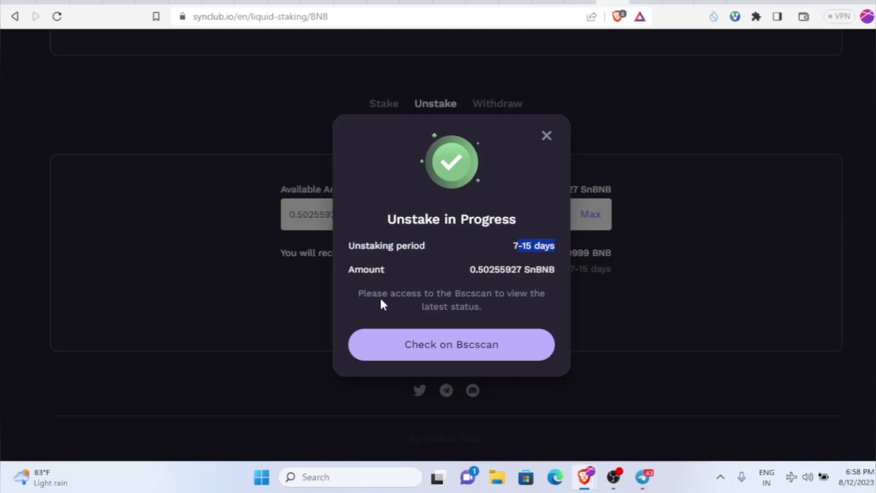
{"action": "left_click_drag", "start_coordinate": [348, 270], "coordinate": [478, 270]}
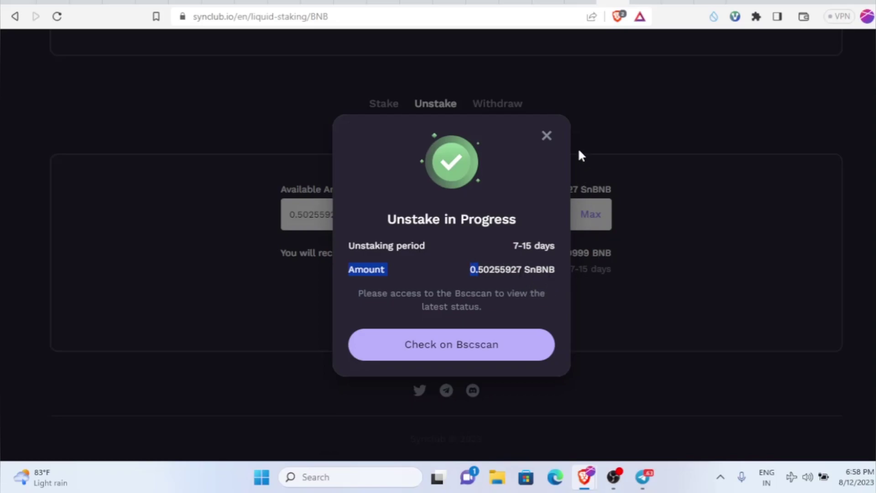
{"action": "left_click", "coordinate": [547, 137]}
Open Synclub's Withdraw section and check the claimable BNB amount, its estimated time and the staking summary
{"action": "left_click", "coordinate": [497, 105]}
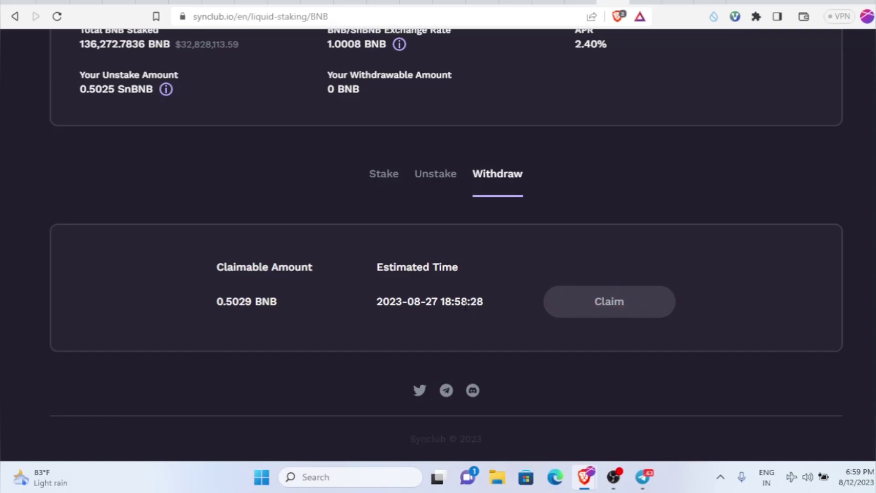
{"action": "double_click", "coordinate": [432, 302]}
{"action": "left_click", "coordinate": [765, 402]}
{"action": "scroll", "coordinate": [575, 164], "scroll_direction": "up", "scroll_amount": 4}
{"action": "scroll", "coordinate": [575, 165], "scroll_direction": "down", "scroll_amount": 4}
{"action": "scroll", "coordinate": [579, 205], "scroll_direction": "up", "scroll_amount": 1}
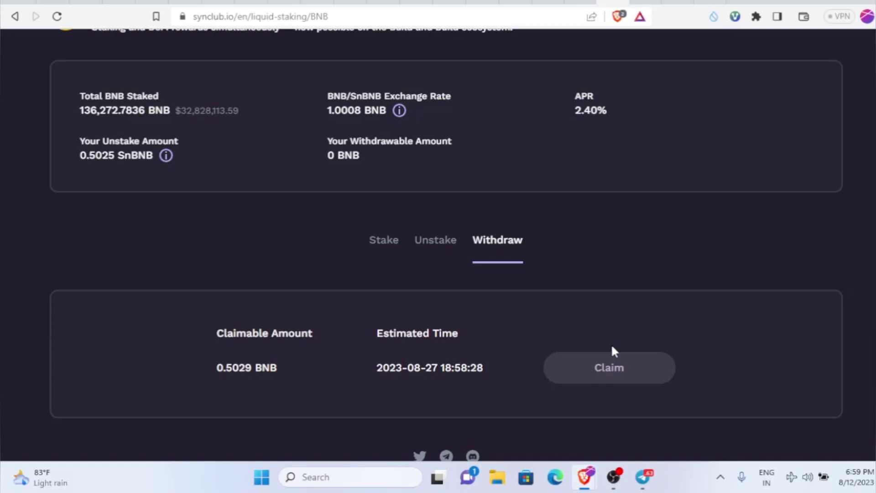
{"action": "scroll", "coordinate": [618, 321], "scroll_direction": "up", "scroll_amount": 2}
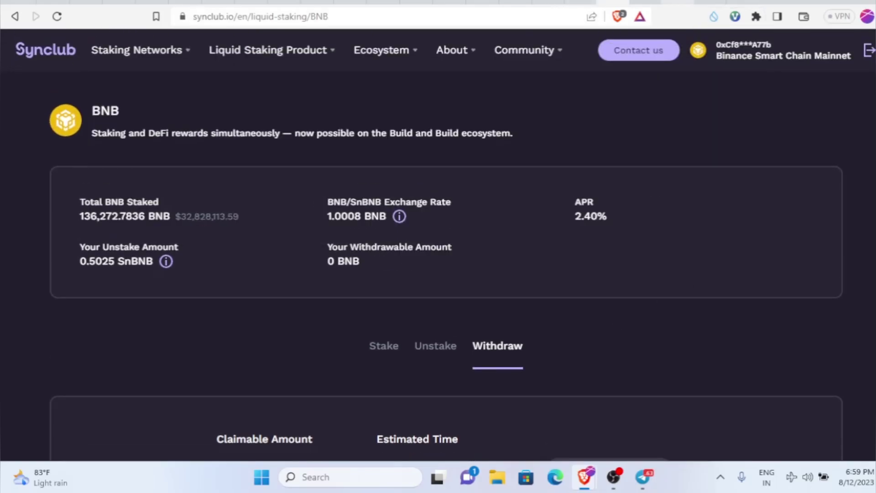
Switch to the Chennai Marketer channel on YouTube and look through its latest videos
{"action": "left_click", "coordinate": [679, 2]}
{"action": "scroll", "coordinate": [468, 232], "scroll_direction": "up", "scroll_amount": 3}
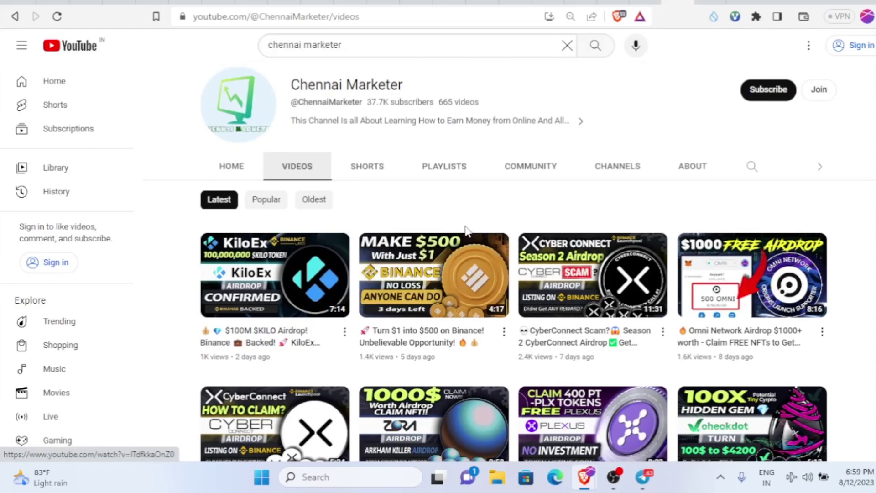
{"action": "mouse_move", "coordinate": [794, 306]}
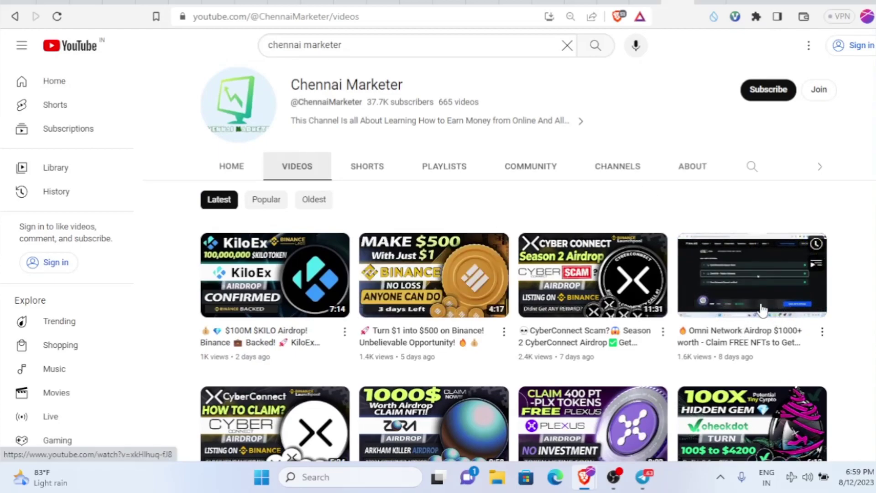
{"action": "scroll", "coordinate": [762, 310], "scroll_direction": "down", "scroll_amount": 3}
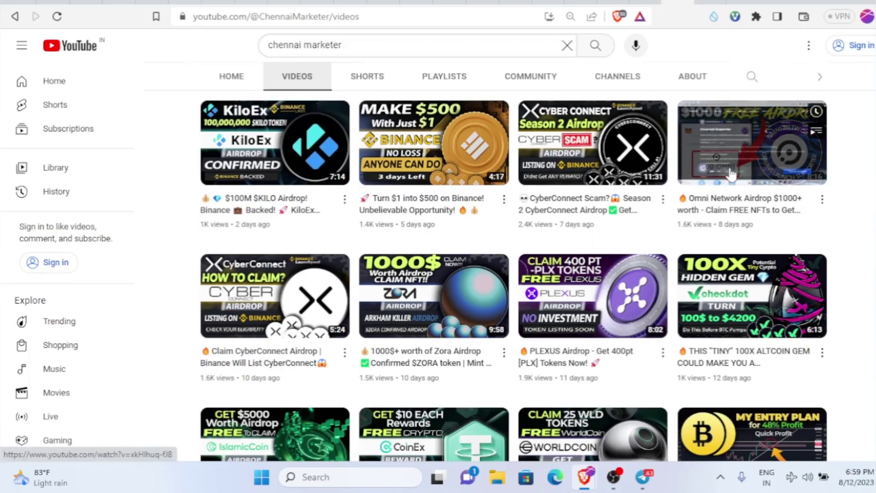
{"action": "scroll", "coordinate": [732, 174], "scroll_direction": "down", "scroll_amount": 4}
{"action": "mouse_move", "coordinate": [331, 261]}
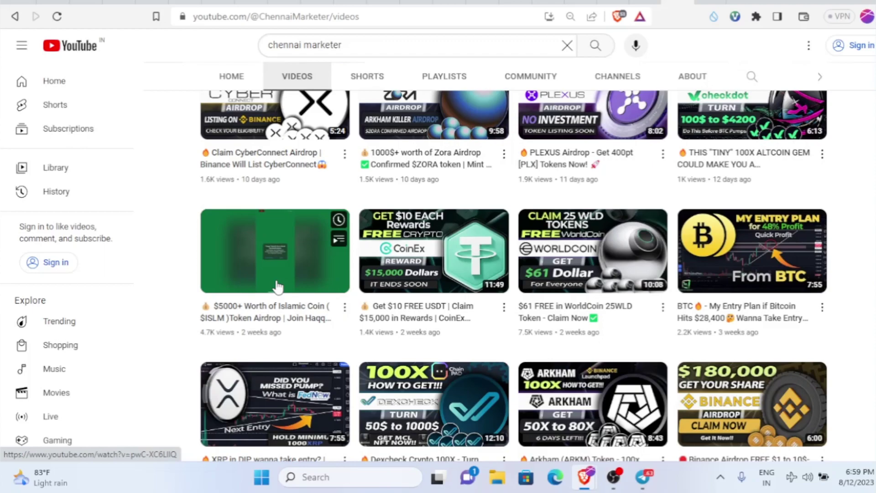
{"action": "scroll", "coordinate": [278, 286], "scroll_direction": "up", "scroll_amount": 8}
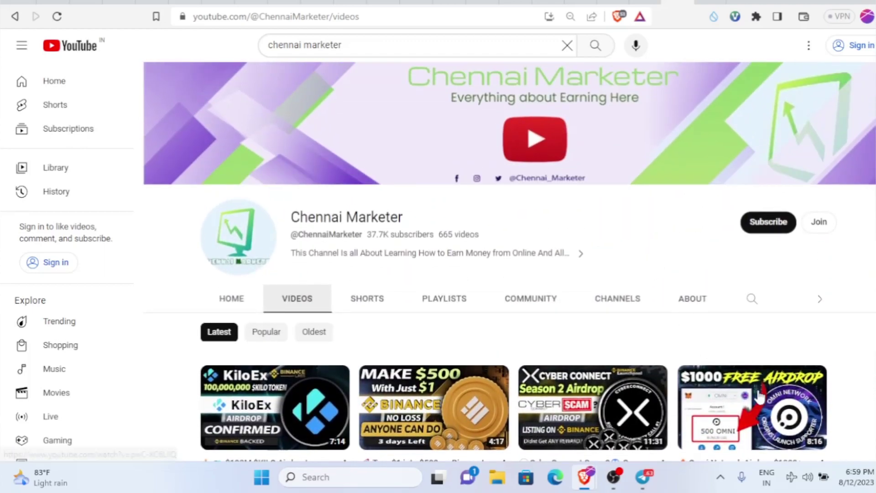
Switch to Telegram and look through the Chennai Marketer channel's posts up to the KiloEx airdrop
{"action": "left_click", "coordinate": [642, 477]}
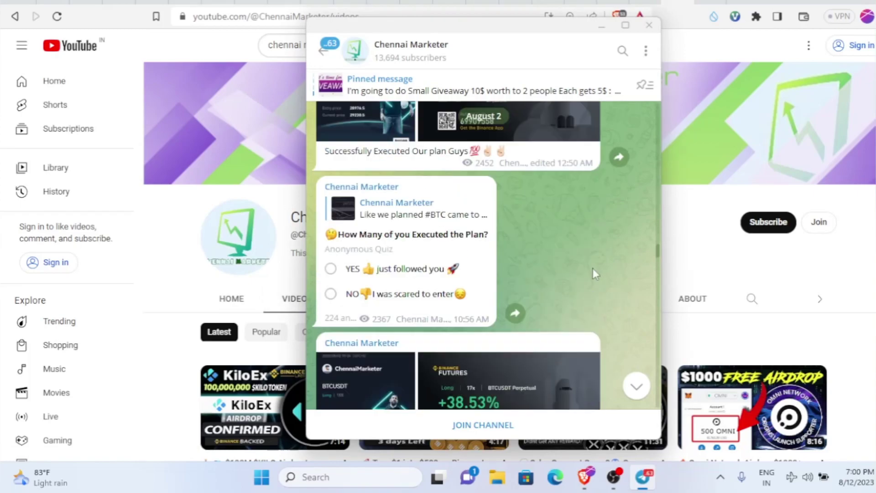
{"action": "scroll", "coordinate": [594, 273], "scroll_direction": "down", "scroll_amount": 15}
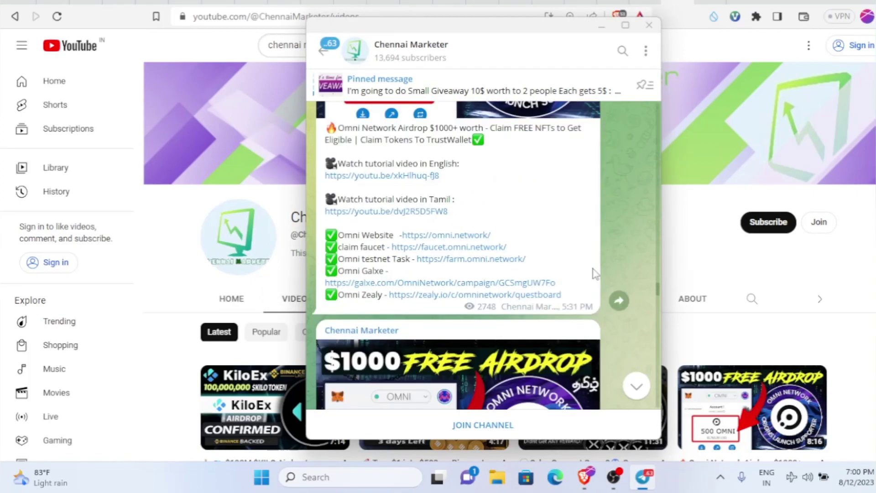
{"action": "scroll", "coordinate": [595, 273], "scroll_direction": "down", "scroll_amount": 3}
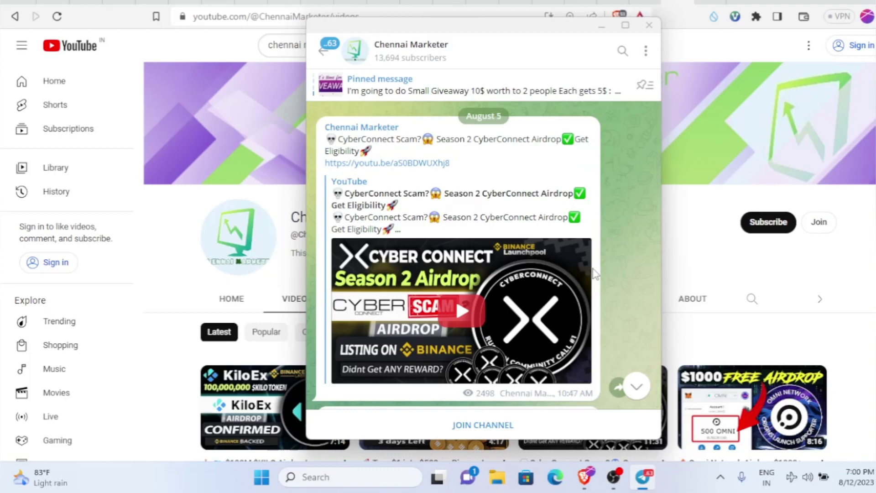
{"action": "scroll", "coordinate": [595, 272], "scroll_direction": "down", "scroll_amount": 10}
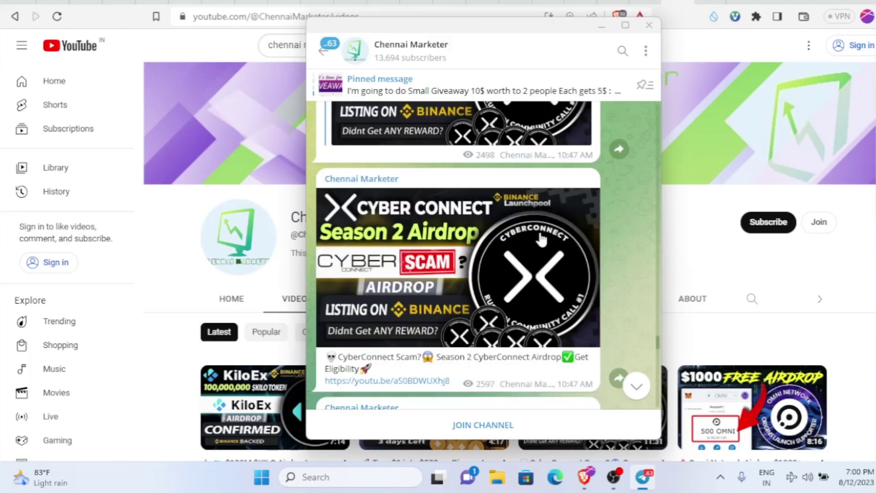
{"action": "scroll", "coordinate": [564, 288], "scroll_direction": "down", "scroll_amount": 10}
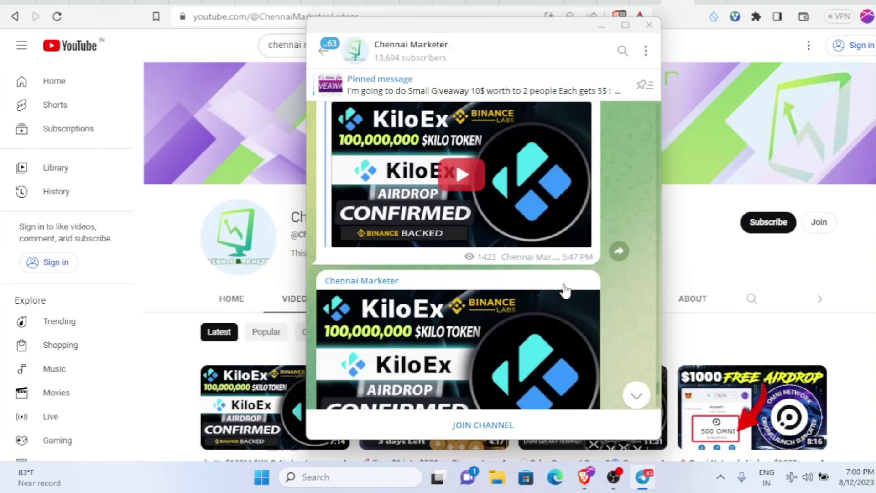